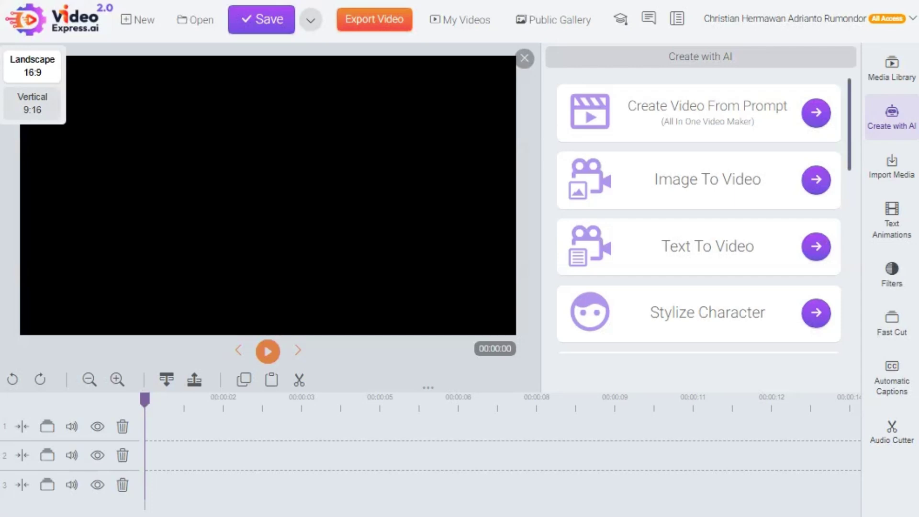
Set the project canvas to Vertical 9:16 and look through the available AI creation tools.
click(32, 103)
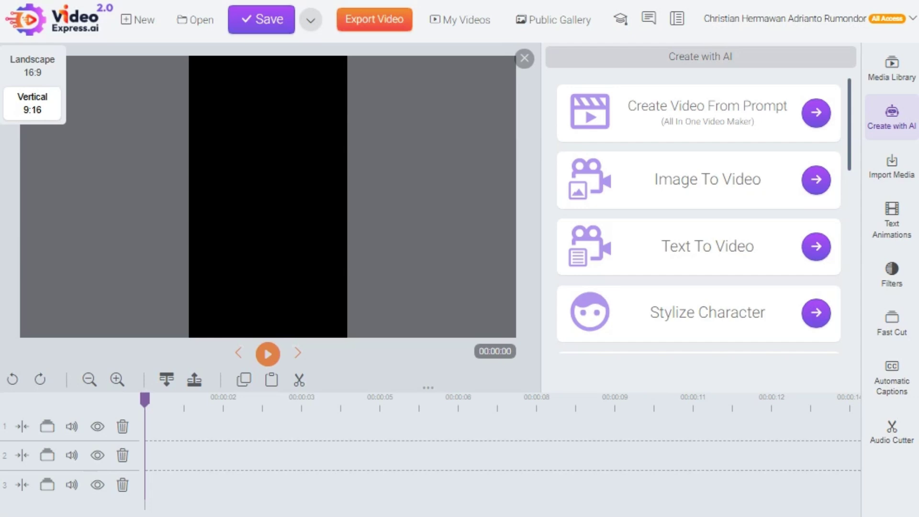
scroll(699, 215, down, 4)
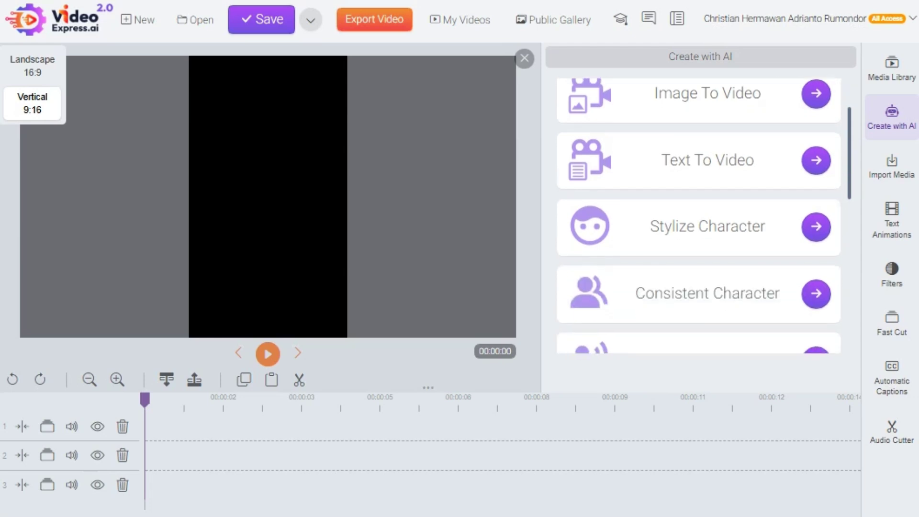
scroll(699, 215, down, 7)
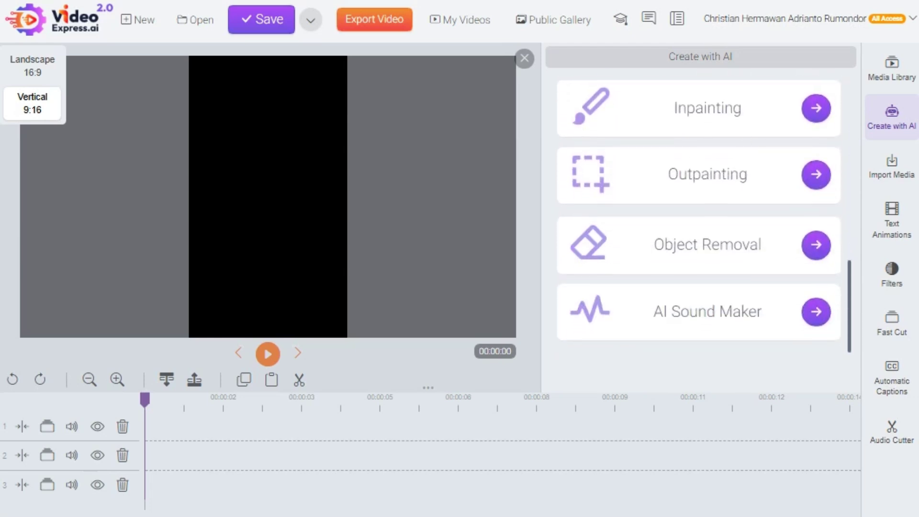
scroll(698, 216, up, 8)
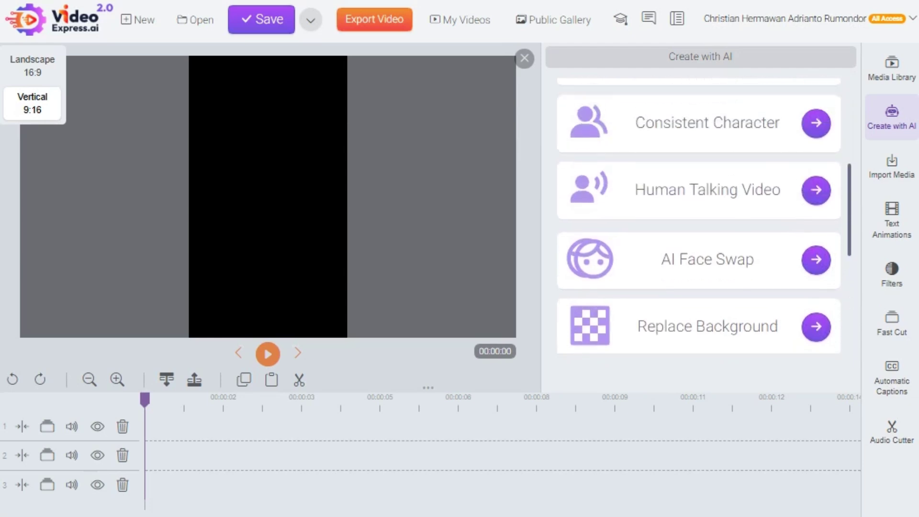
scroll(699, 215, up, 2)
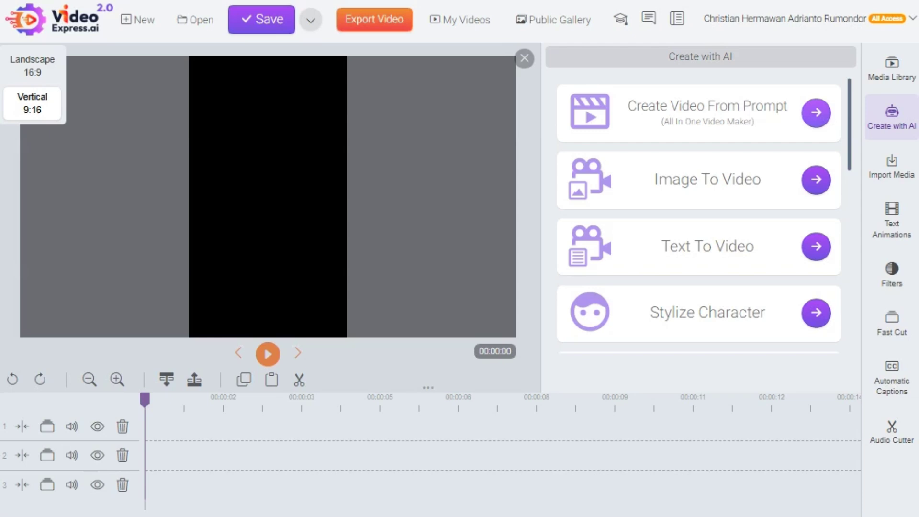
Set up Create Video From Prompt with Vertical 9:16, image type Photorealistic (Cinematic) and public gallery sharing turned off.
click(816, 112)
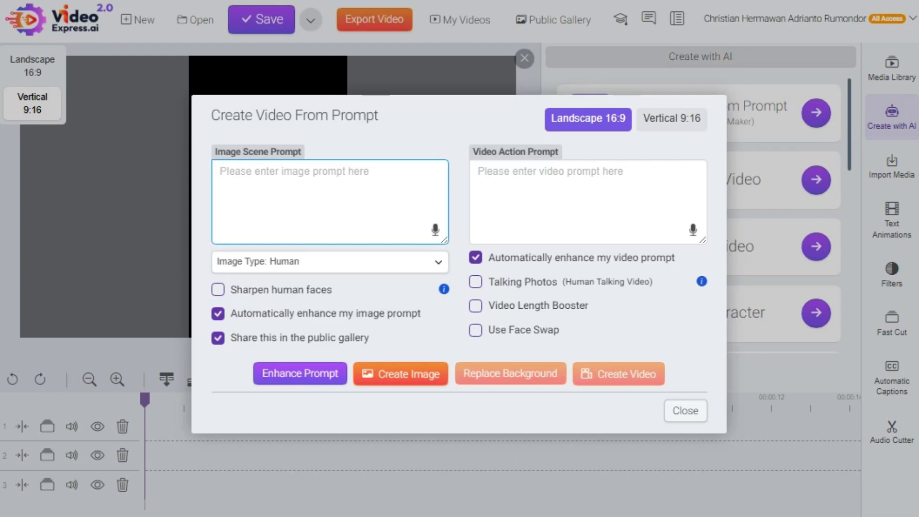
click(672, 118)
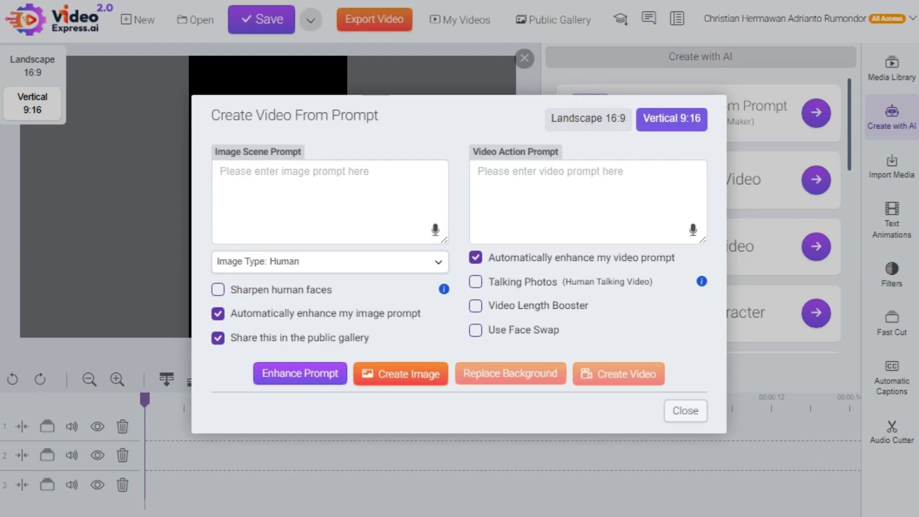
click(330, 262)
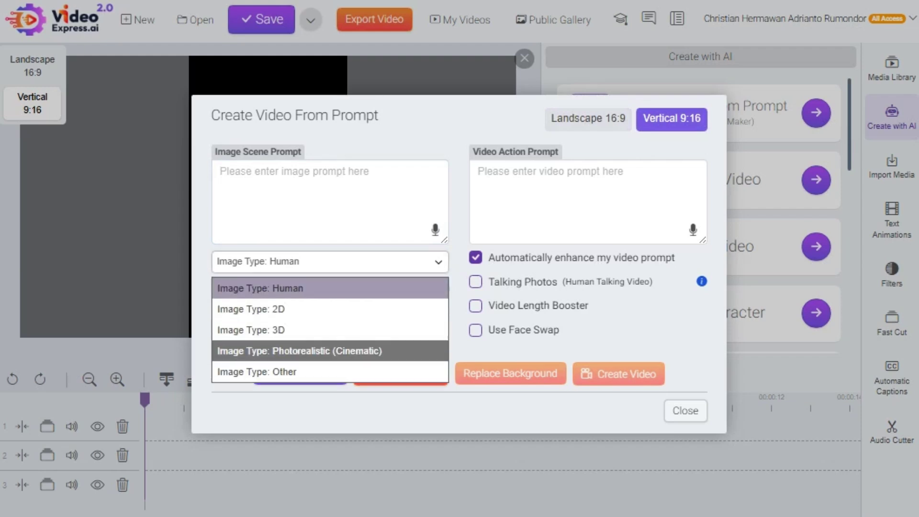
click(299, 350)
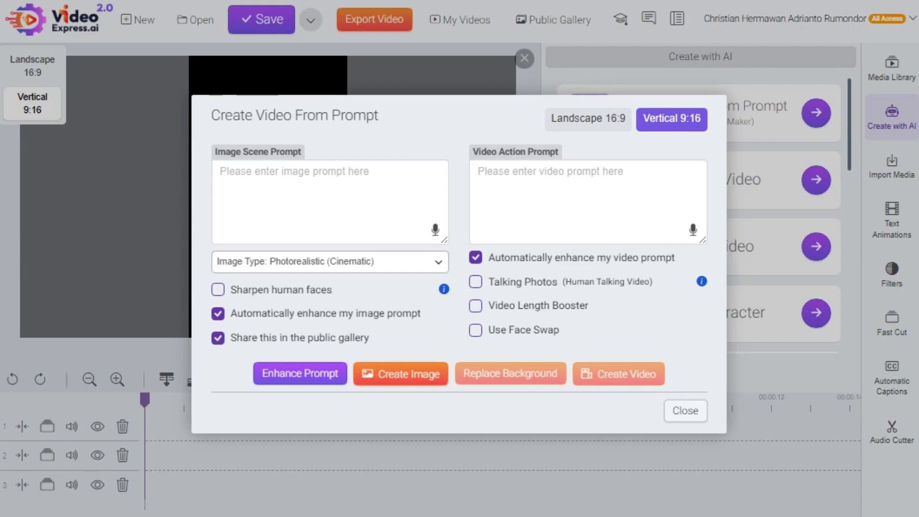
click(218, 338)
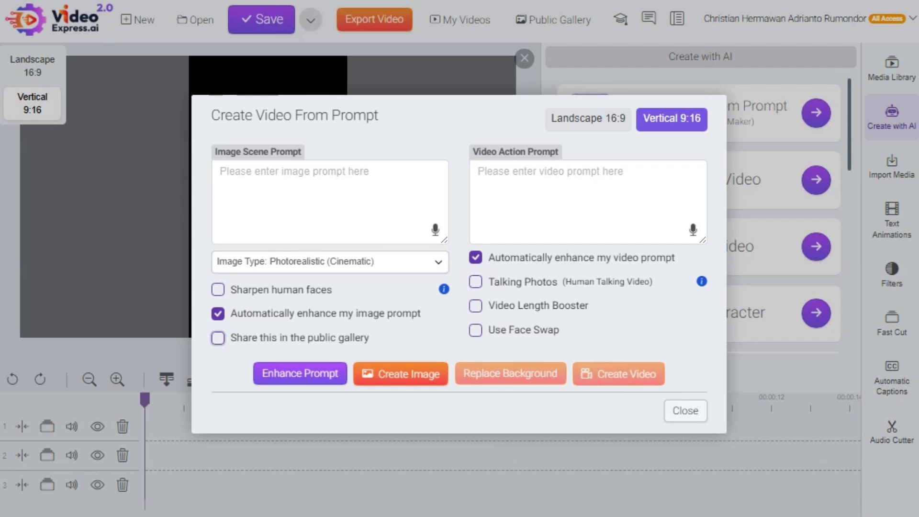
key(Return)
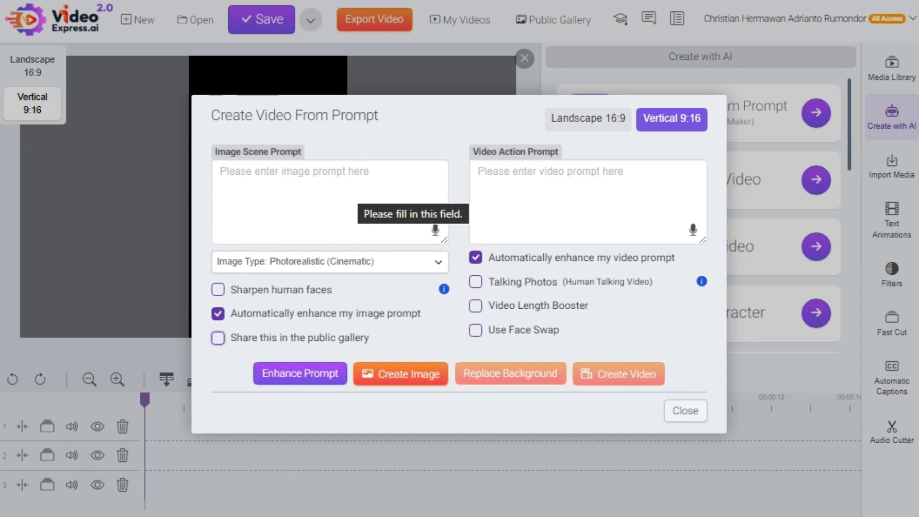
Copy the ChatGPT prompt starting "A dramatic close-up of a wide-eyed orange cat" into the image scene prompt and generate the image.
click(221, 171)
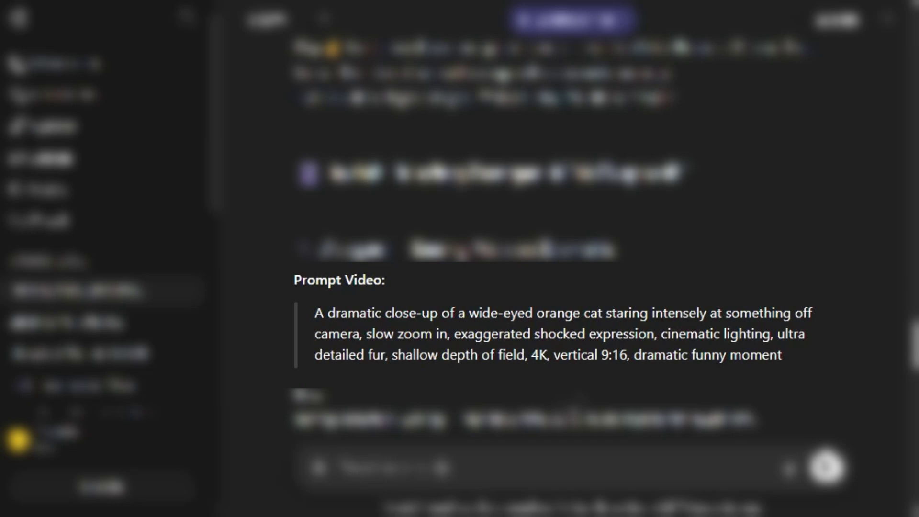
drag(315, 312, 782, 355)
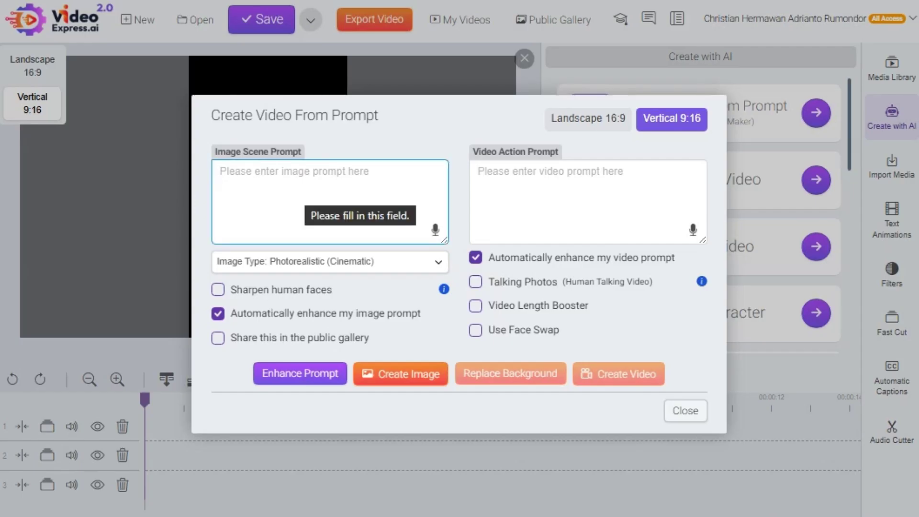
text(A dramatic close-up of a wide-eyed orange cat staring intensely at something off camera, slow zoom in, exaggerated shocked expression, cinematic lighting, ultra detailed fur, shallow depth of field, 4K, vertical 9:16, dramatic funny moment)
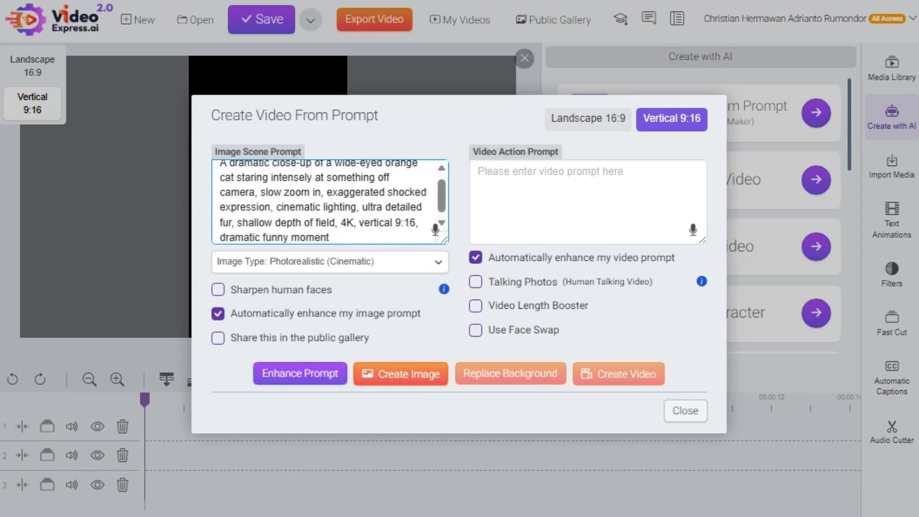
click(400, 373)
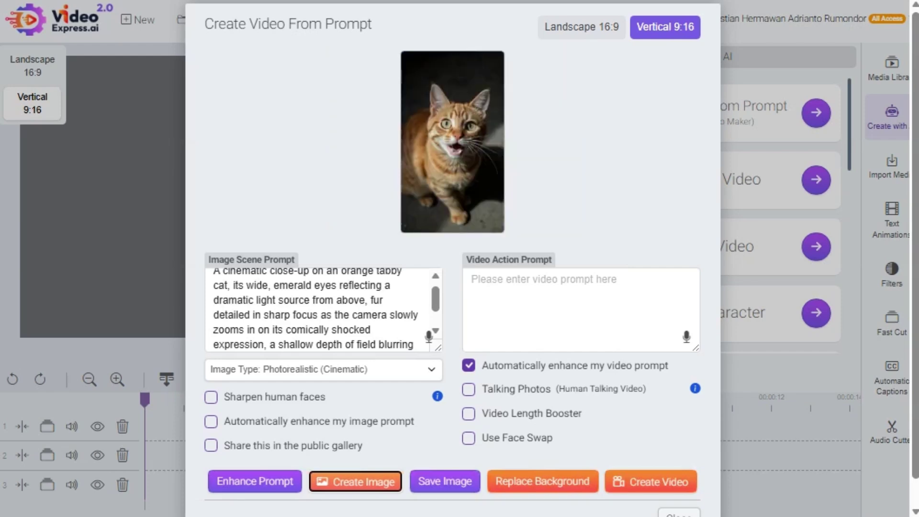
Copy the enhanced orange cat image prompt into the video action prompt and create the video with Video Length Booster enabled.
triple_click(293, 300)
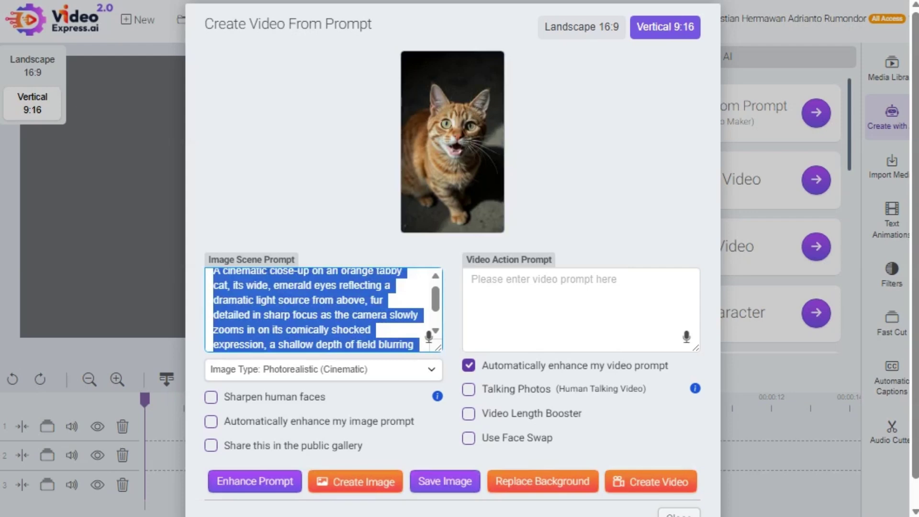
right_click(282, 306)
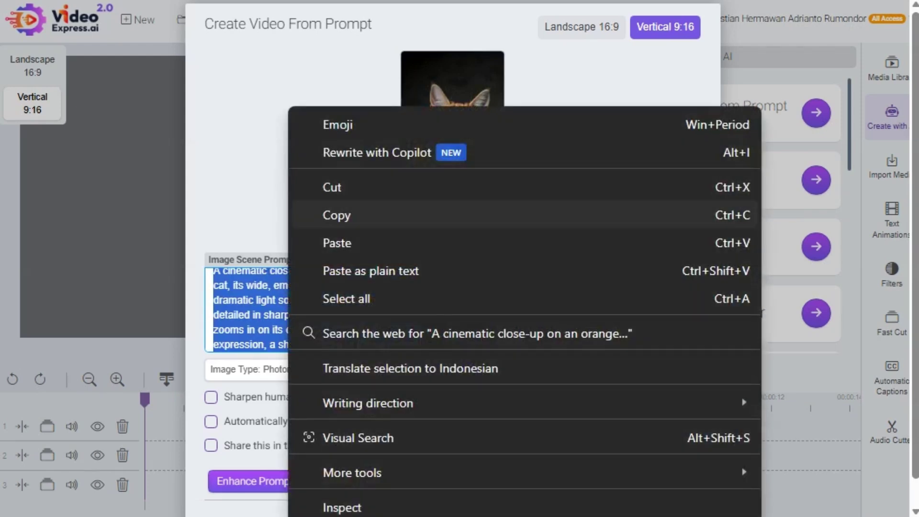
click(329, 214)
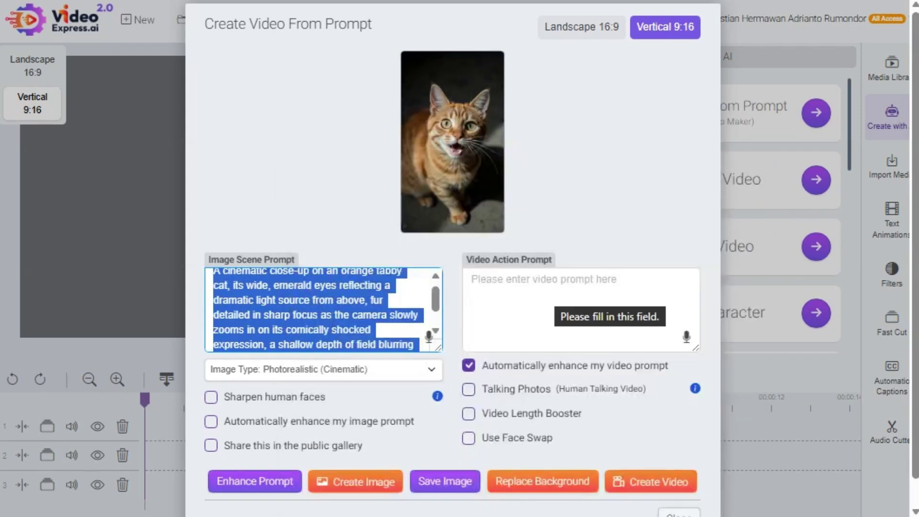
click(551, 299)
right_click(550, 307)
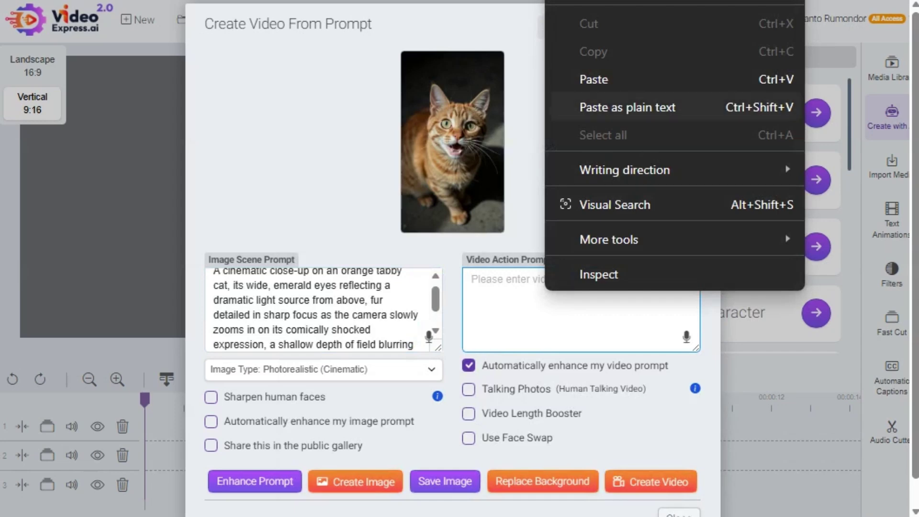
click(574, 78)
key(ctrl+v)
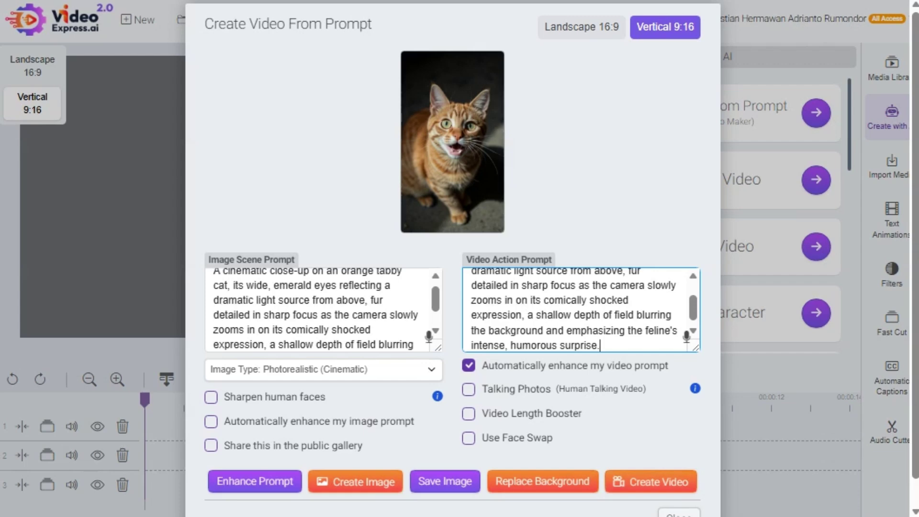
click(469, 413)
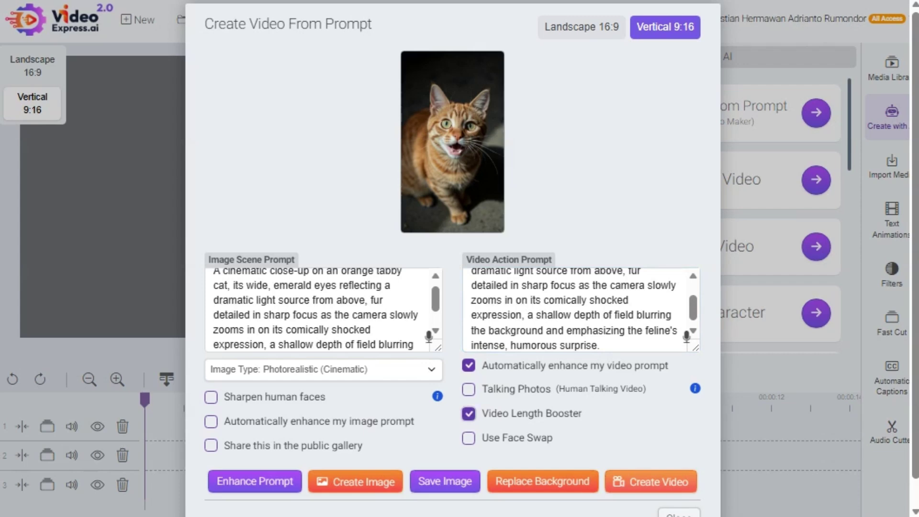
click(650, 481)
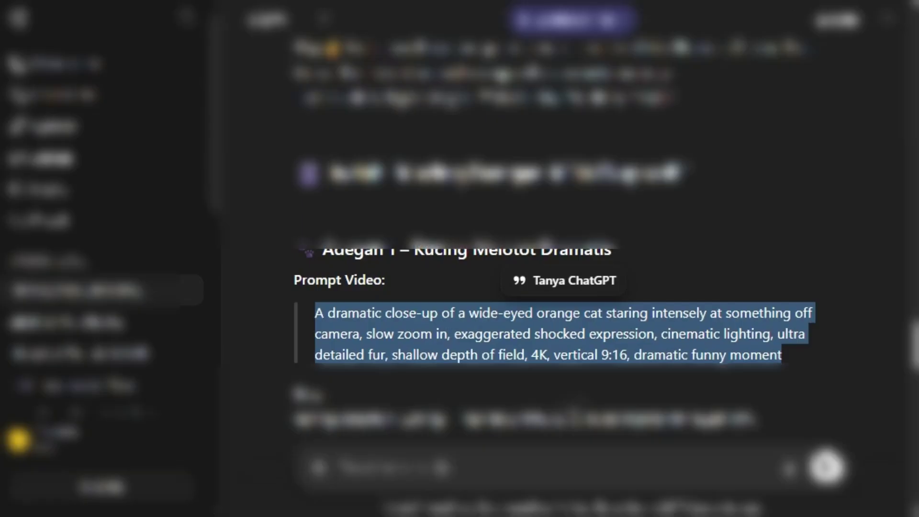
Switch to the ChatGPT chat and copy the prompt from "A playful gray kitten noticing its own shadow" through "4K".
scroll(570, 259, down, 5)
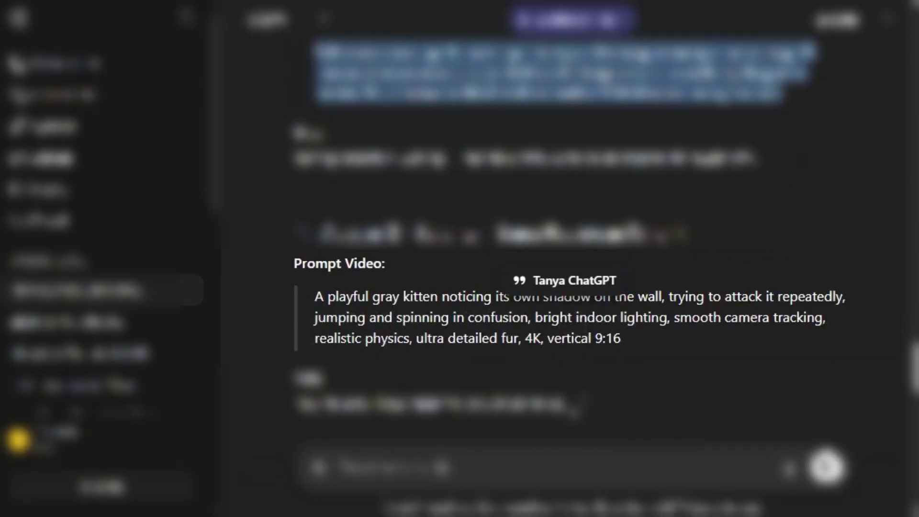
drag(314, 296, 541, 339)
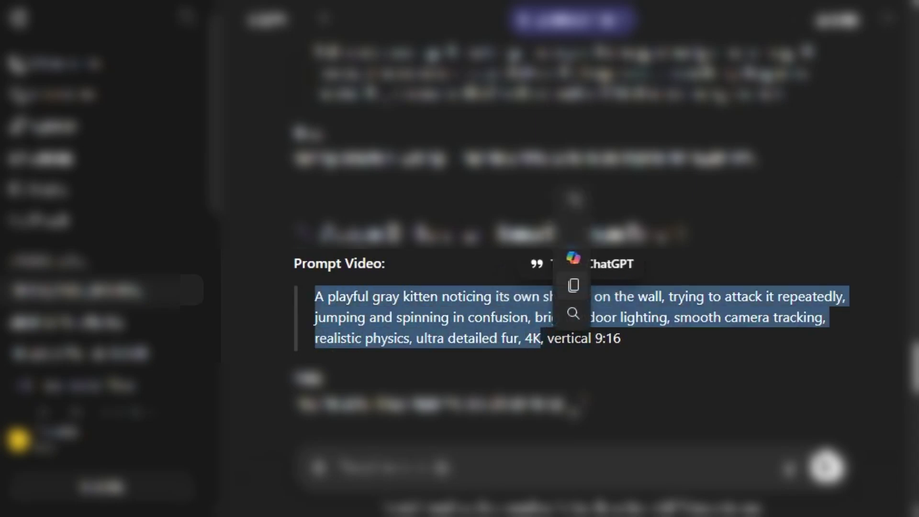
click(601, 286)
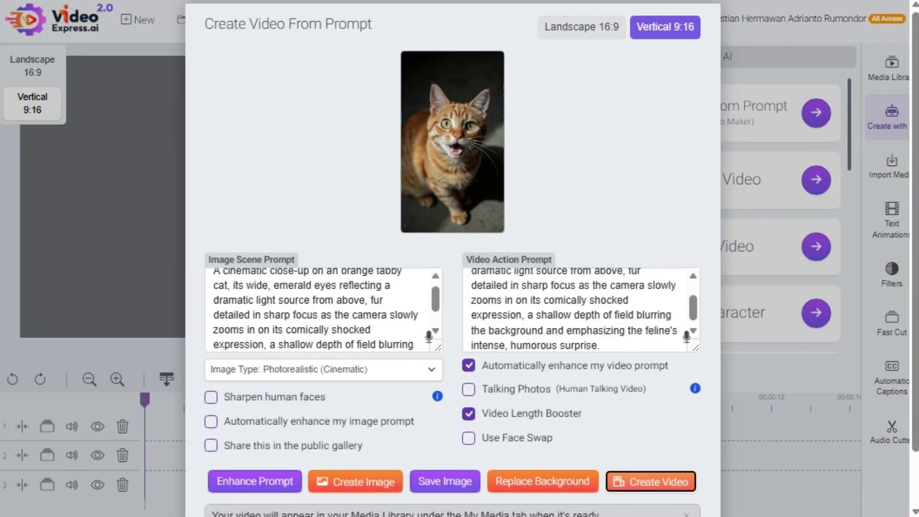
Clear the orange cat text from the video action prompt in the Create Video From Prompt form.
click(497, 300)
key(ctrl+a)
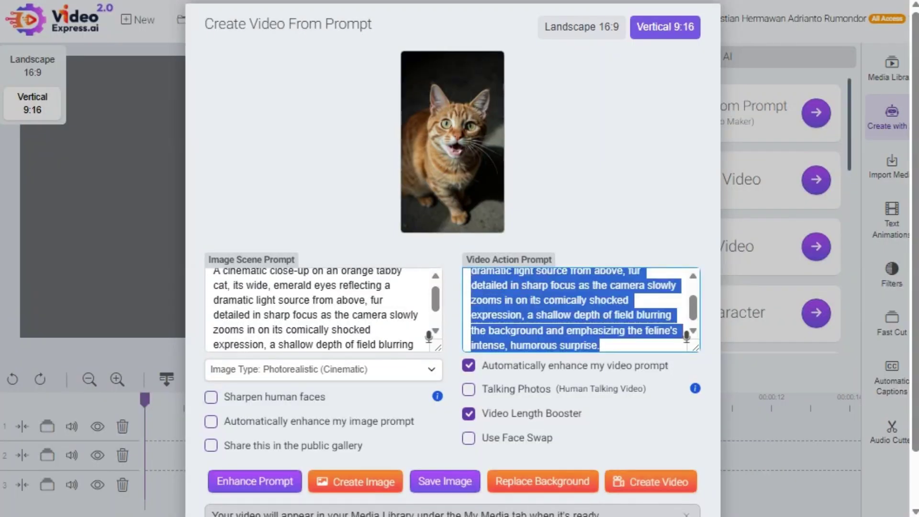
key(BackSpace)
Replace the image scene prompt with the copied "A playful gray kitten" prompt and generate its image.
click(311, 306)
key(ctrl+a)
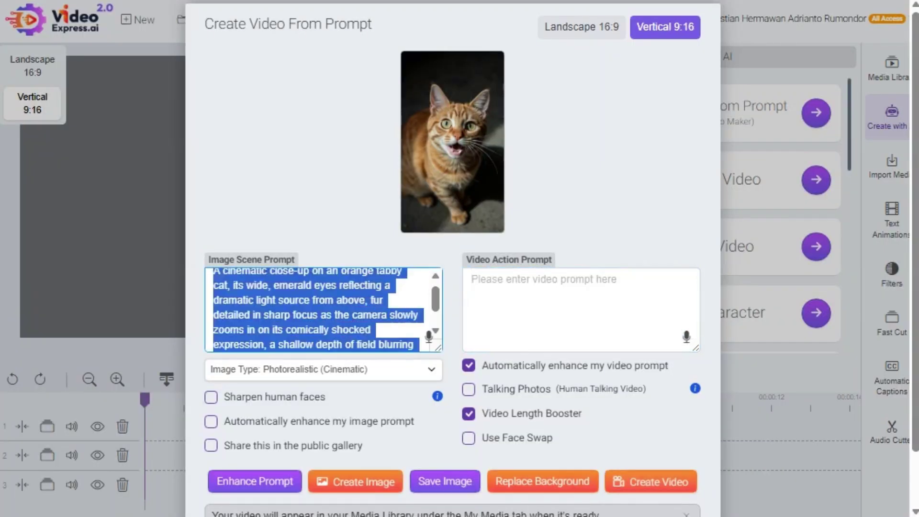
key(BackSpace)
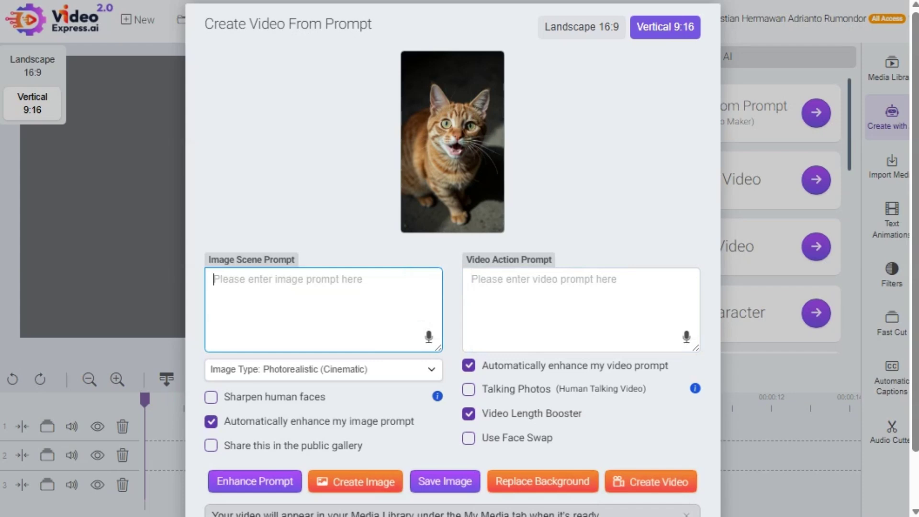
key(ctrl+v)
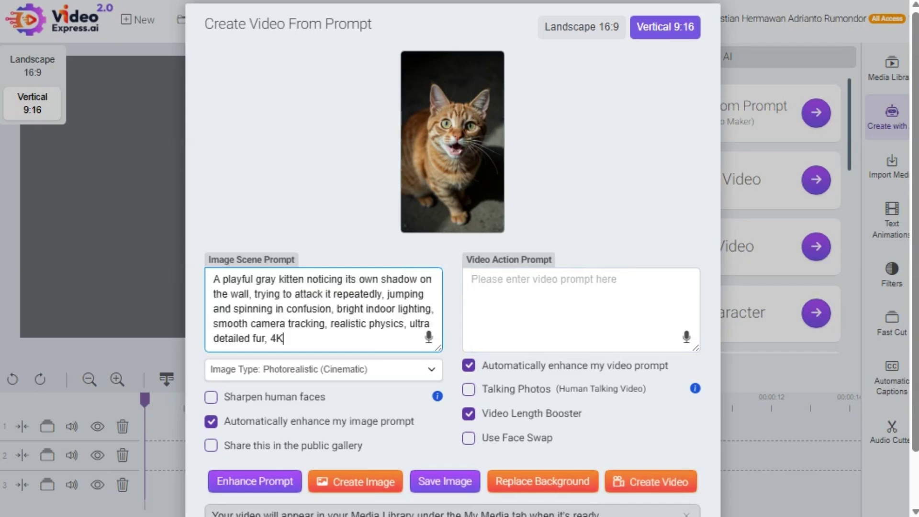
click(356, 482)
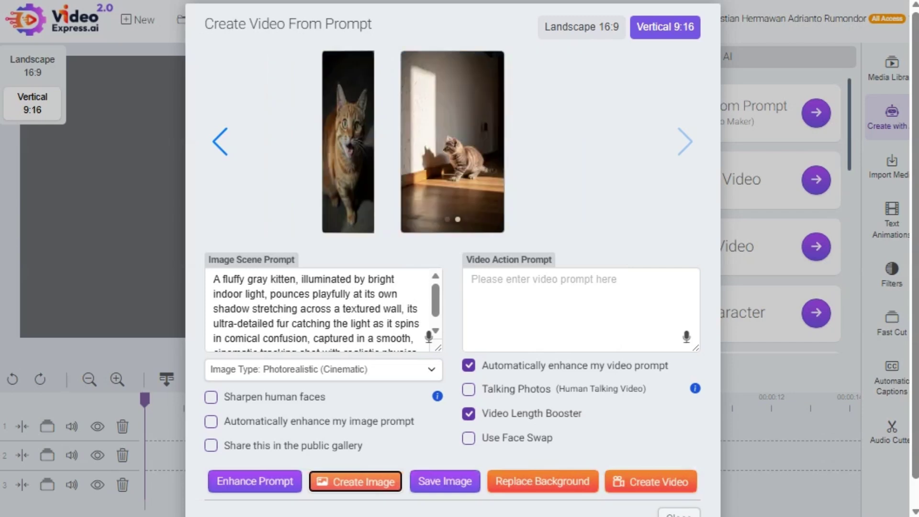
Copy the enhanced gray kitten image prompt into the video action prompt and create the kitten video.
click(334, 308)
key(ctrl+a)
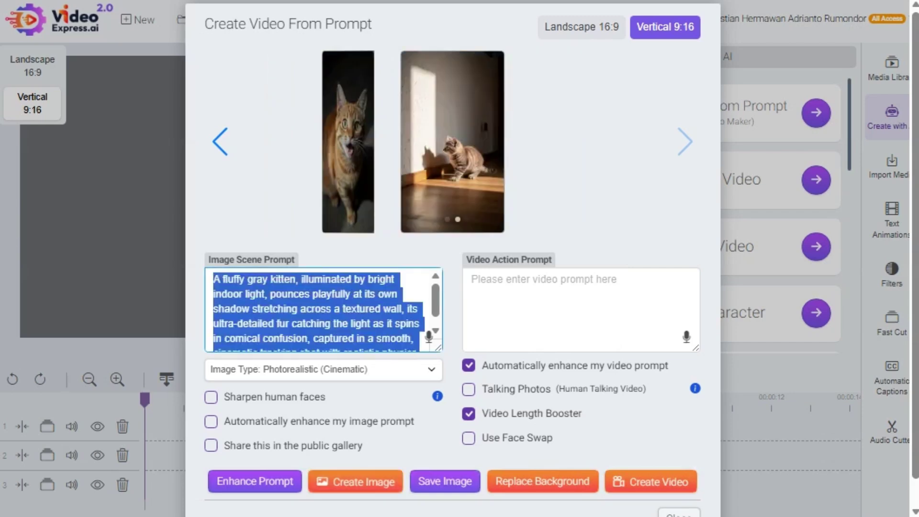
click(471, 279)
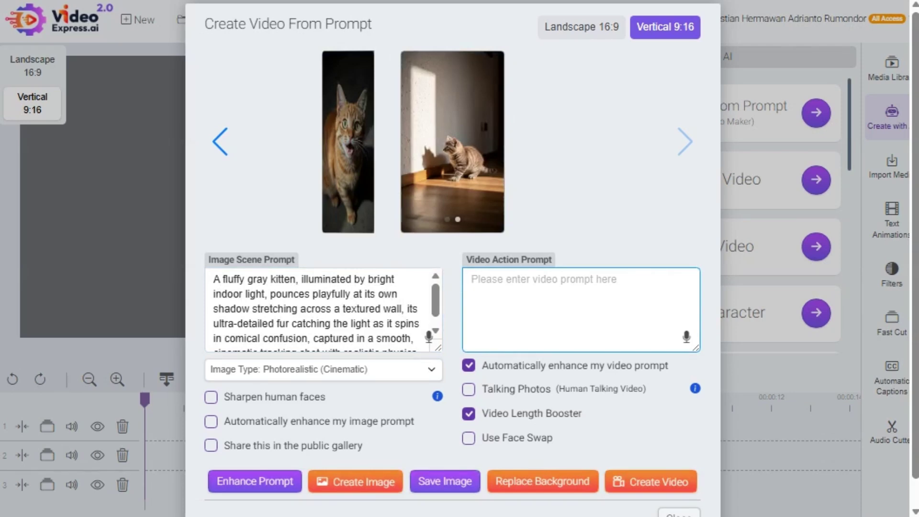
key(ctrl+v)
scroll(580, 309, up, 1)
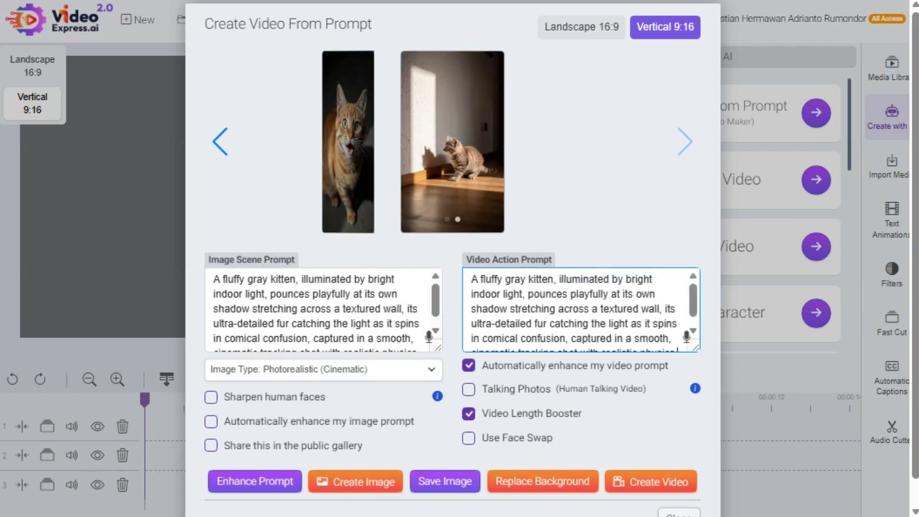
click(650, 482)
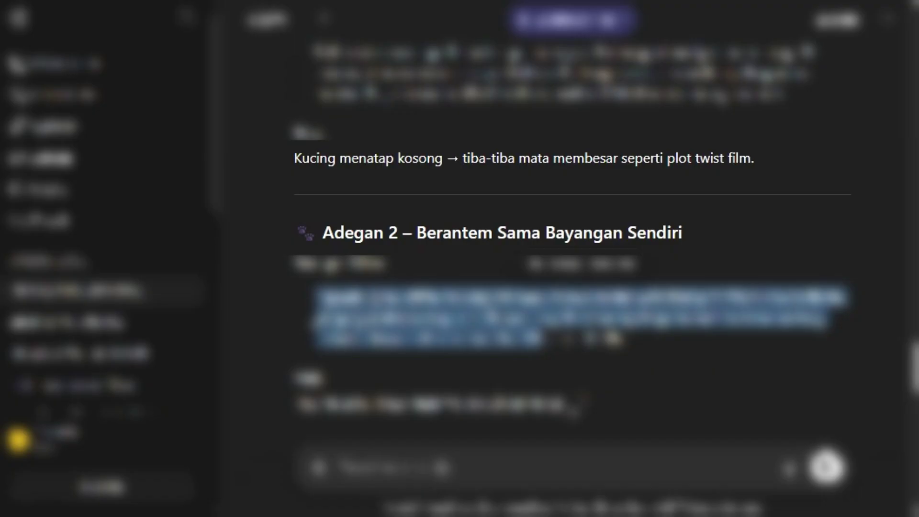
Switch to the ChatGPT chat and copy the prompt from "A fluffy white cat standing on kitchen counter" through "4K".
scroll(570, 239, down, 7)
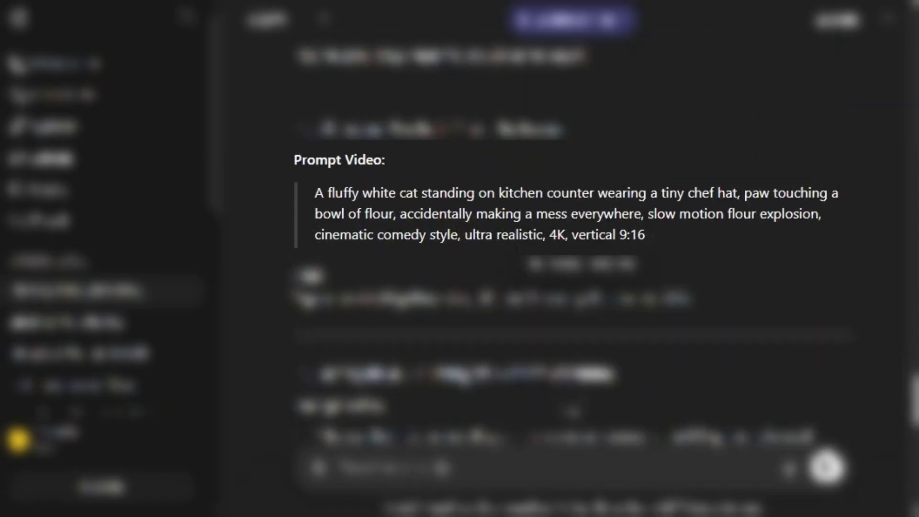
drag(315, 192, 566, 234)
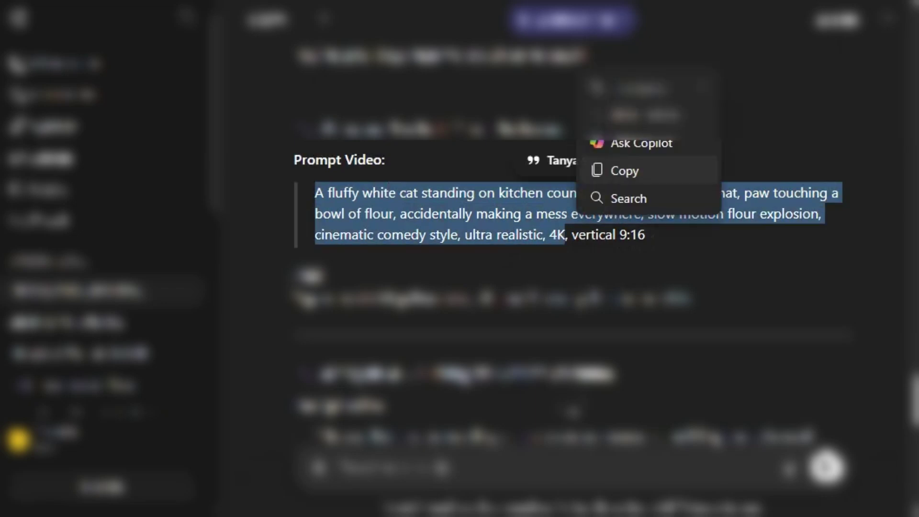
click(597, 171)
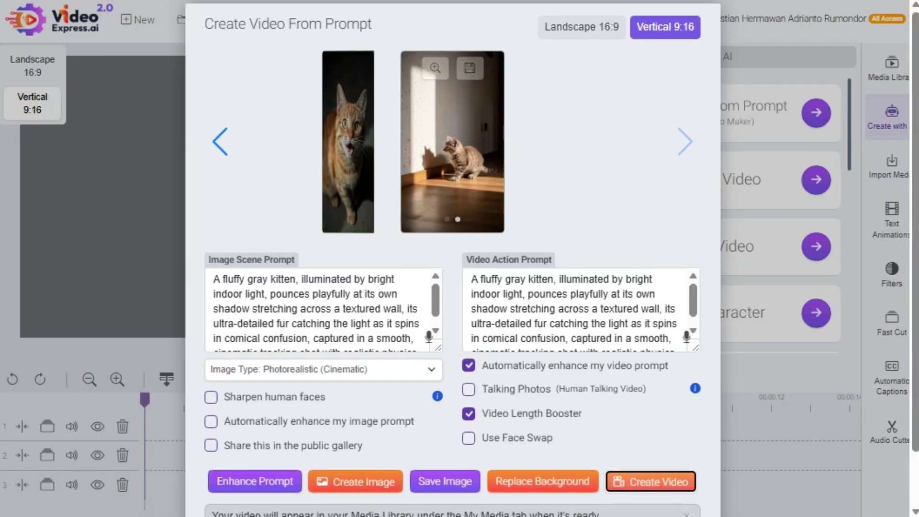
Switch back to Video Express AI and clear the gray kitten text from the video action prompt.
click(493, 288)
key(ctrl+a)
key(Delete)
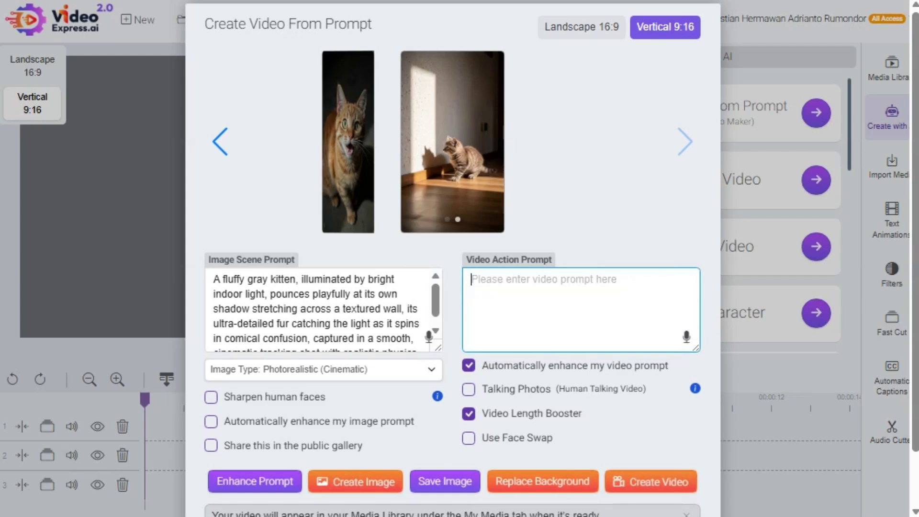
Replace the image scene prompt with the copied "A fluffy white cat" prompt and generate its image with automatic image prompt enhancement enabled.
click(316, 308)
key(ctrl+a)
key(Delete)
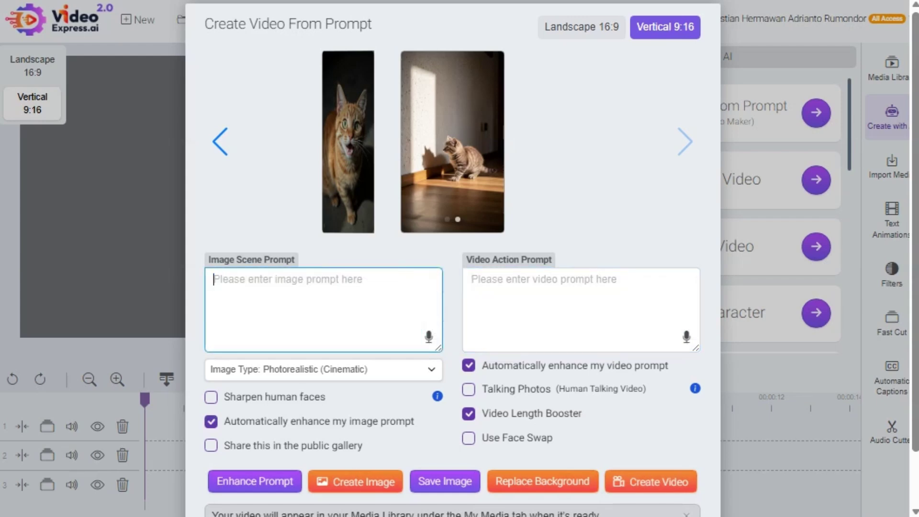
key(ctrl+v)
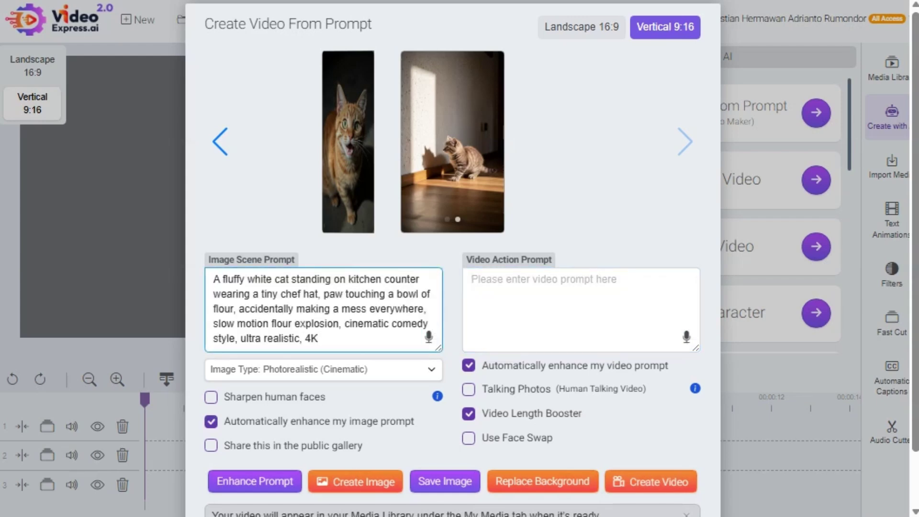
click(355, 481)
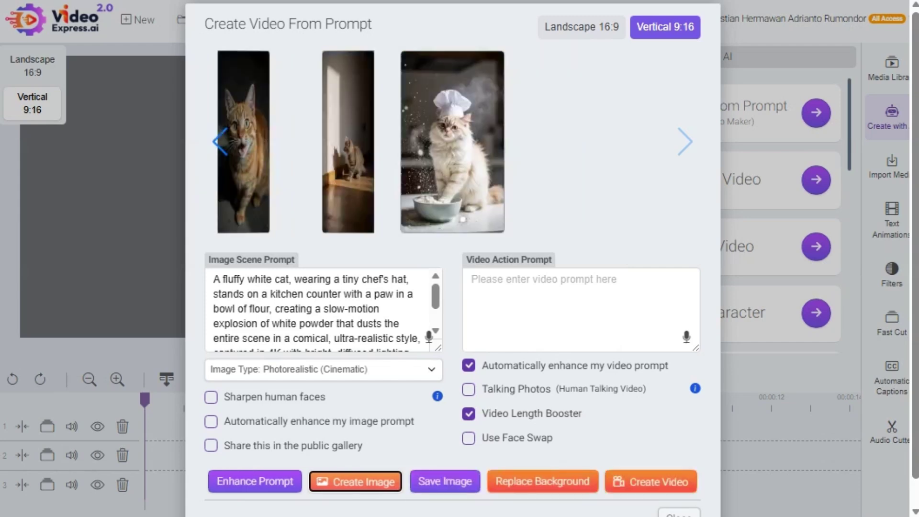
Copy the enhanced white chef cat image prompt into the video action prompt and create the video.
click(354, 294)
key(ctrl+a)
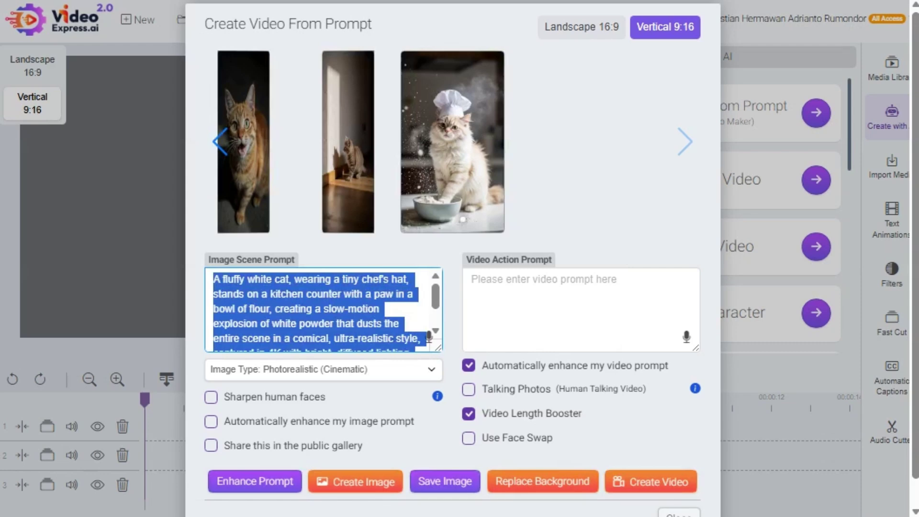
click(574, 306)
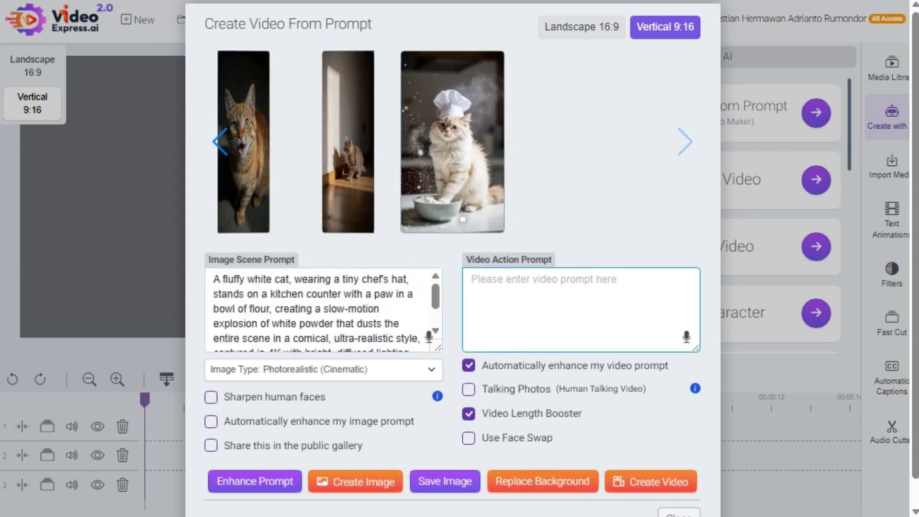
key(ctrl+v)
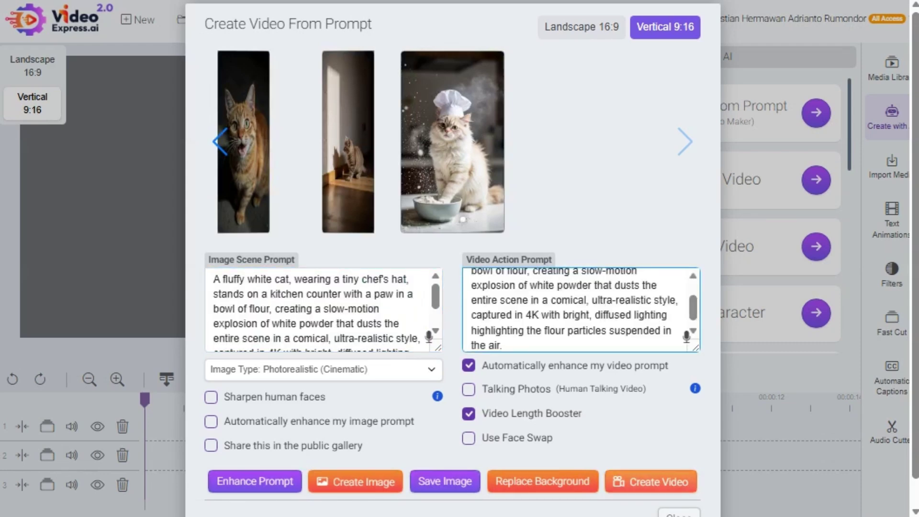
click(651, 482)
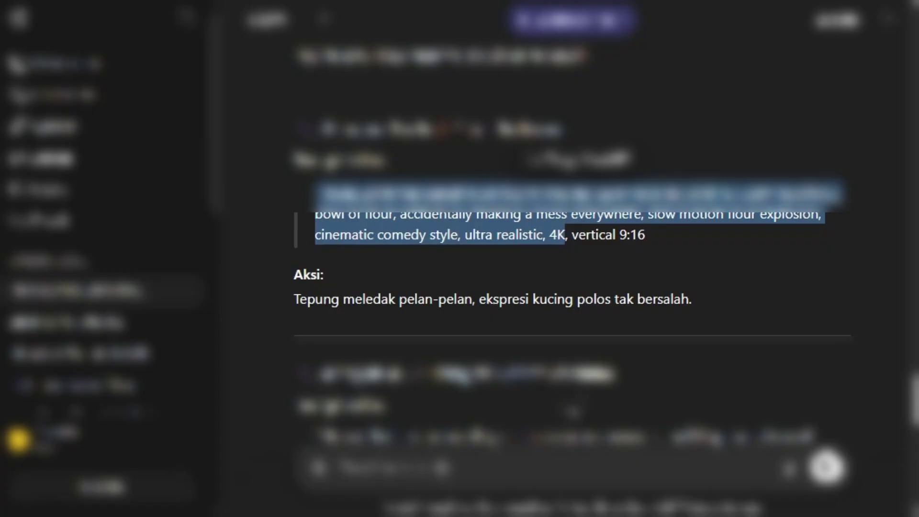
Switch to the ChatGPT chat and copy the prompt from "A brave black cat confronting a robot vacuum cleaner" through "4K".
scroll(570, 239, down, 4)
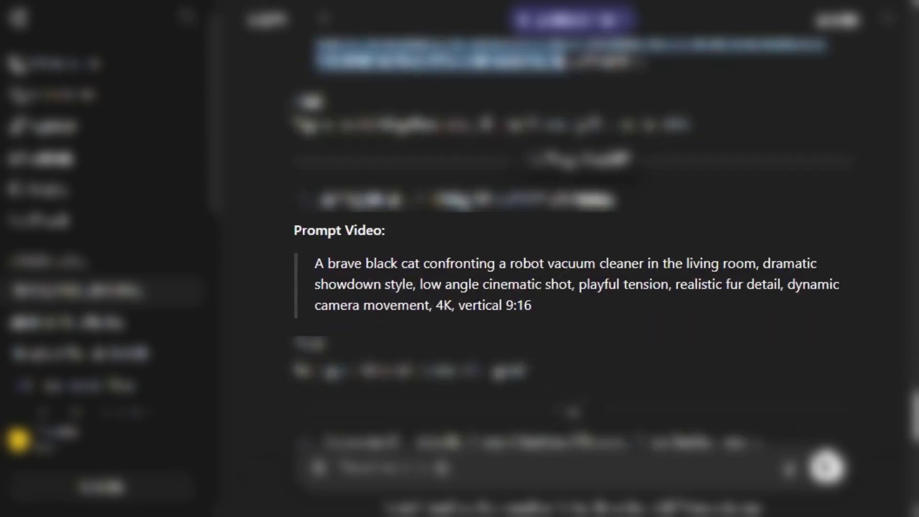
drag(314, 263, 452, 305)
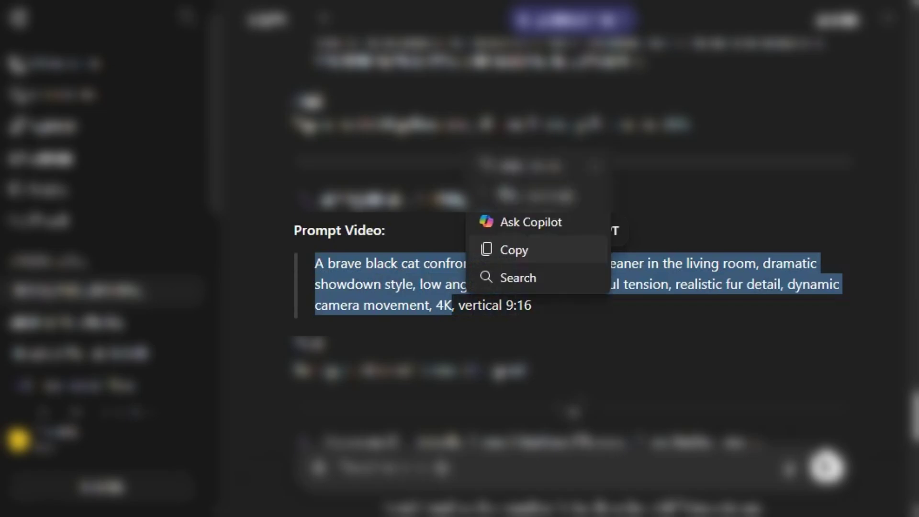
click(486, 248)
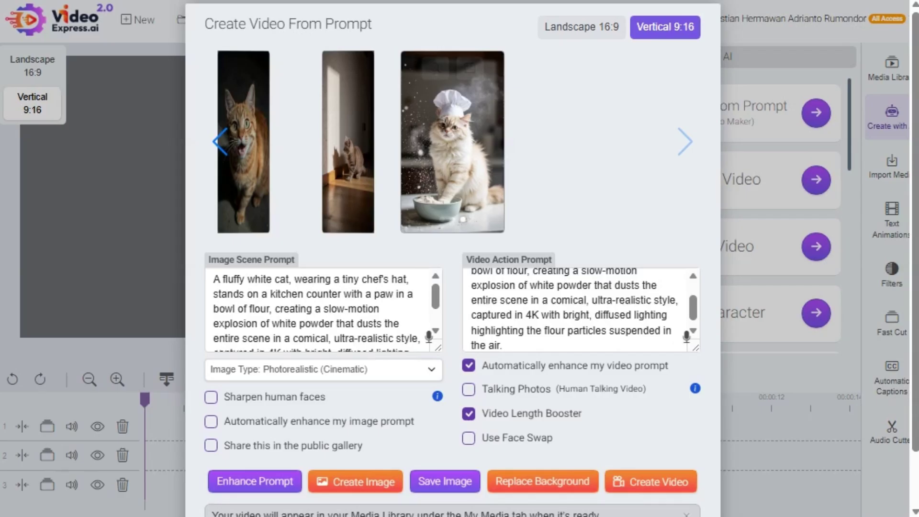
In Video Express AI, empty both prompts and generate an image from the copied "A brave black cat" prompt with automatic image prompt enhancement.
triple_click(515, 300)
key(BackSpace)
click(318, 306)
key(ctrl+a)
key(BackSpace)
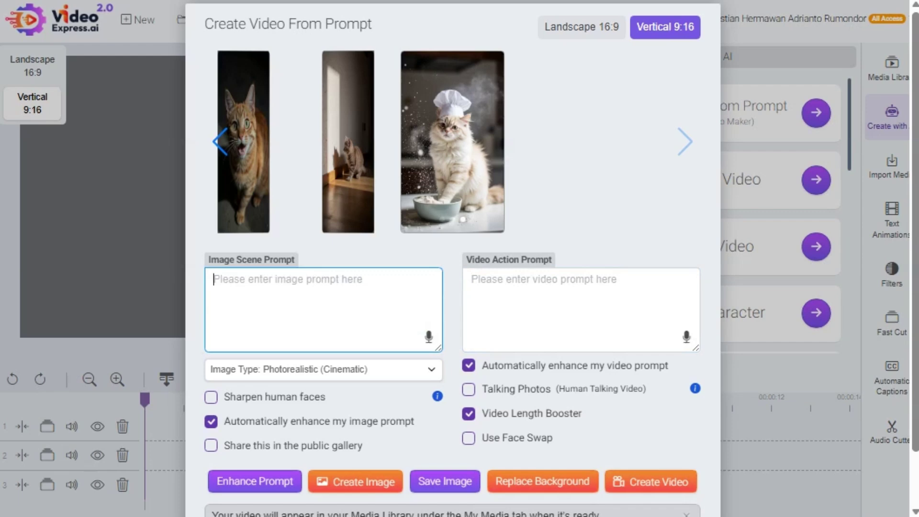
key(ctrl+v)
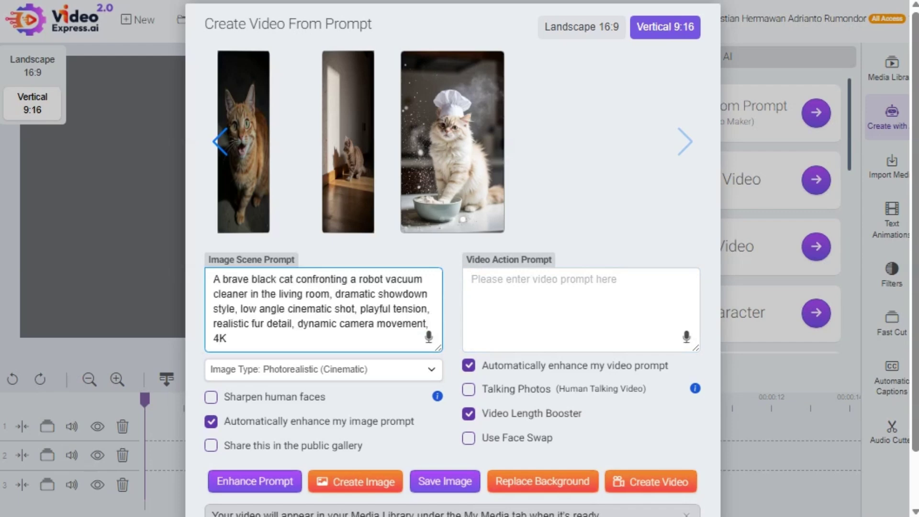
click(355, 481)
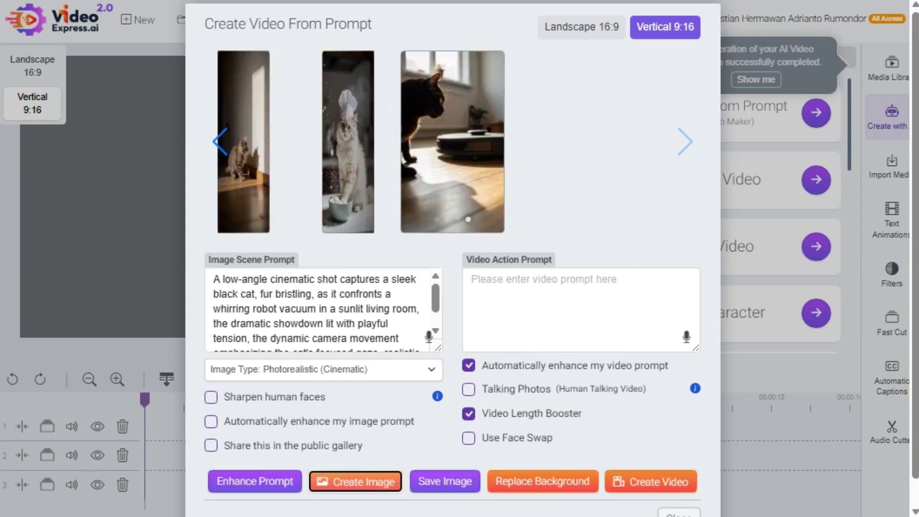
Copy the enhanced black cat image prompt into the video action prompt and create the robot vacuum video.
click(316, 308)
key(ctrl+a)
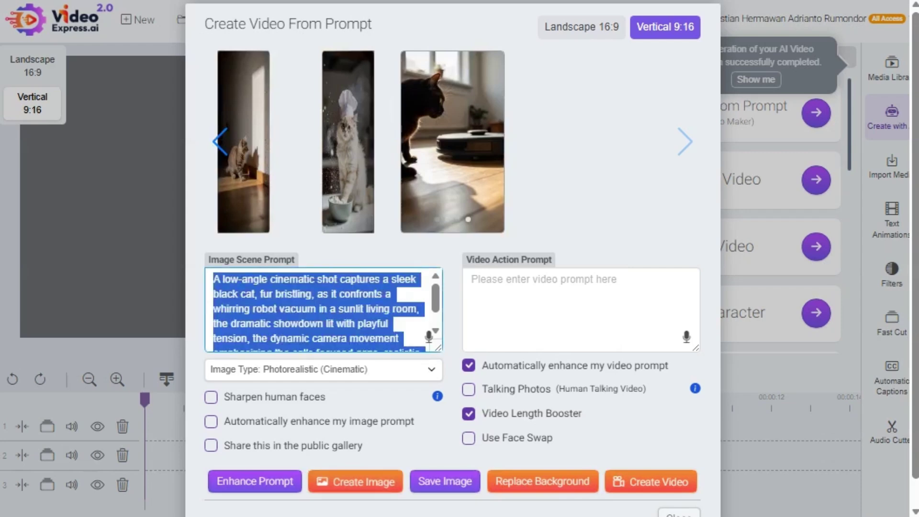
click(575, 307)
key(ctrl+v)
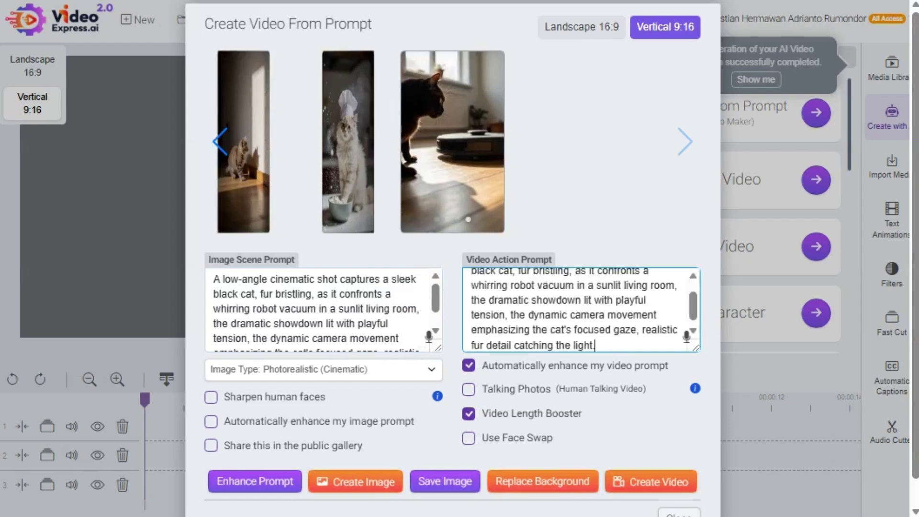
click(650, 481)
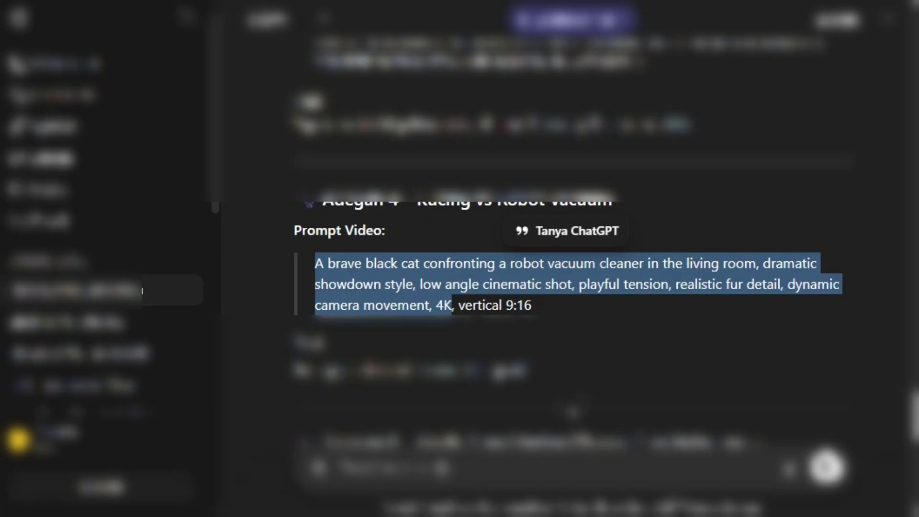
Switch to the ChatGPT chat and copy the prompt from "A slow motion shot of a cat walking confidently" through "4K".
scroll(570, 240, down, 4)
scroll(570, 239, down, 2)
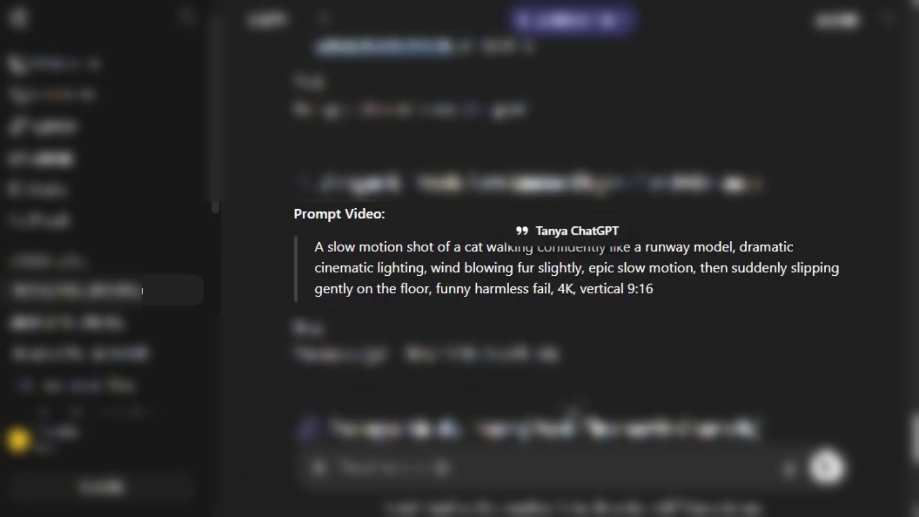
drag(315, 247, 574, 288)
right_click(590, 266)
click(634, 225)
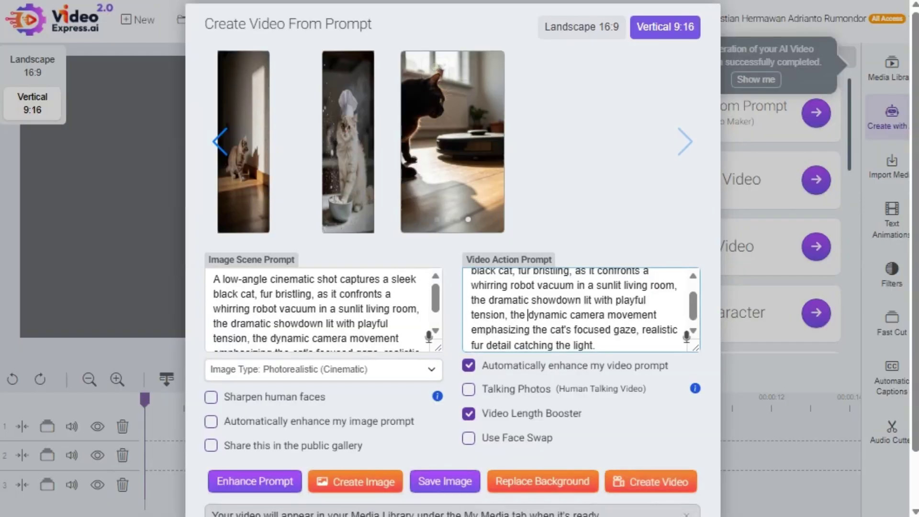
Switch back to Video Express AI and clear the black cat text from both the video action and image scene prompts.
key(ctrl+a)
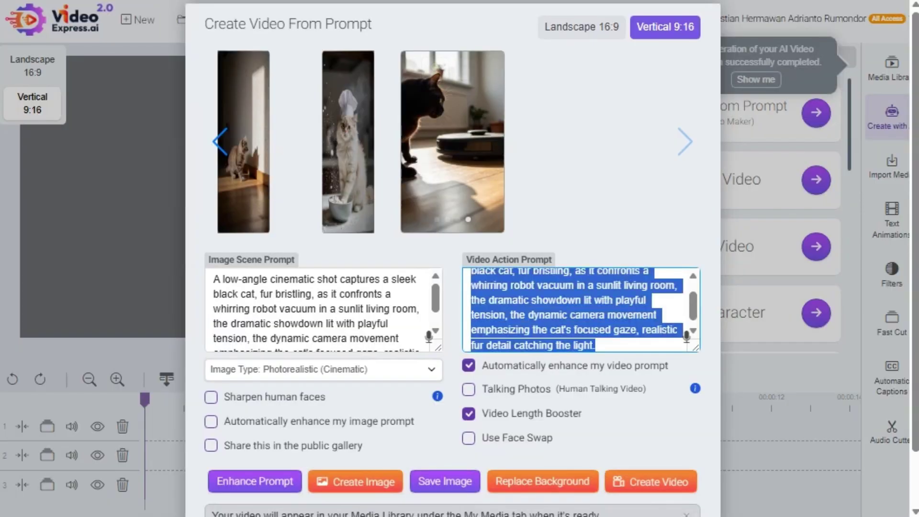
key(BackSpace)
click(323, 309)
key(ctrl+a)
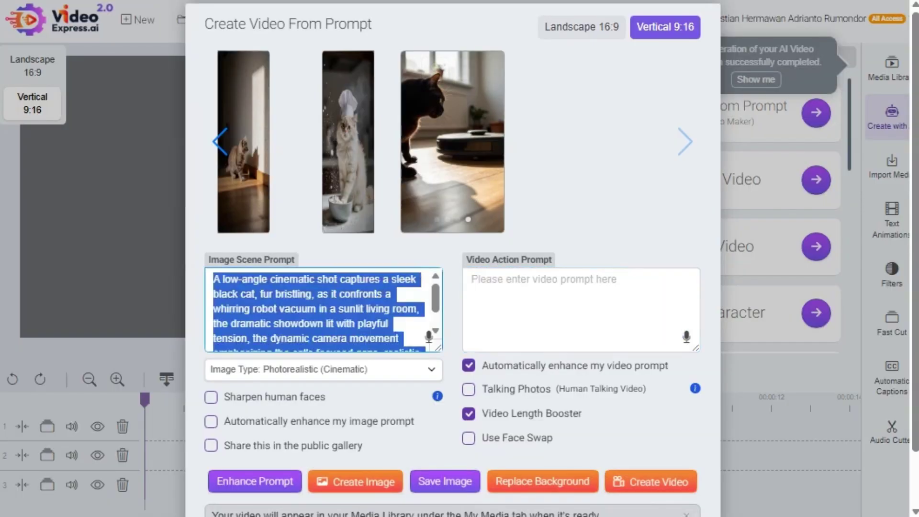
key(BackSpace)
Enable automatic image prompt enhancement, enter the copied "A slow motion shot of a cat" prompt as the image scene and generate its image.
click(211, 421)
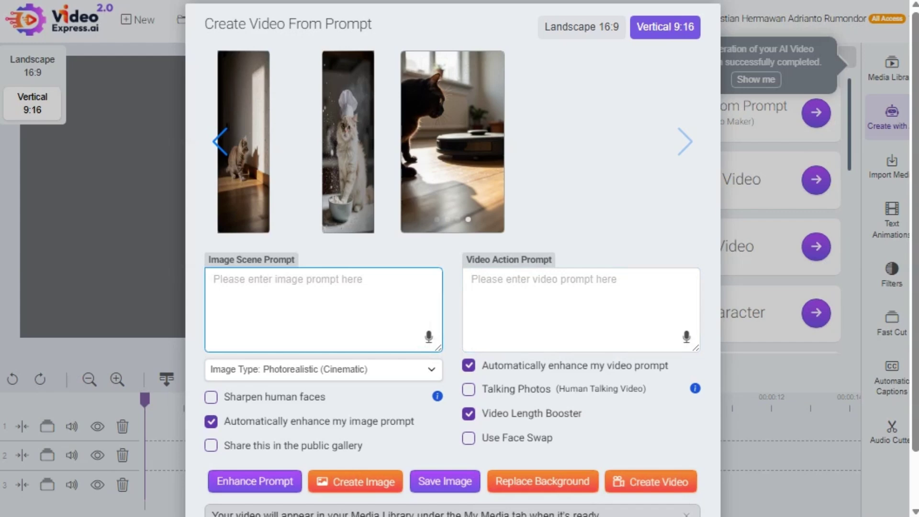
key(ctrl+v)
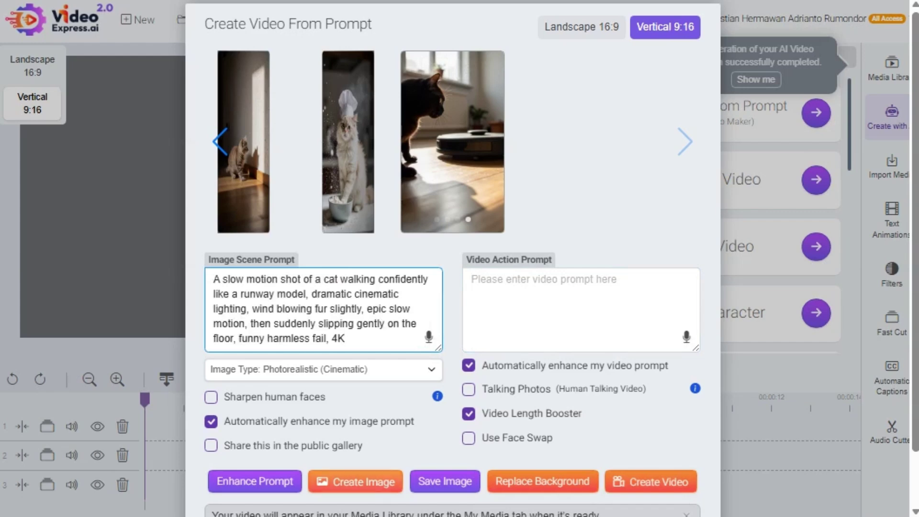
click(356, 481)
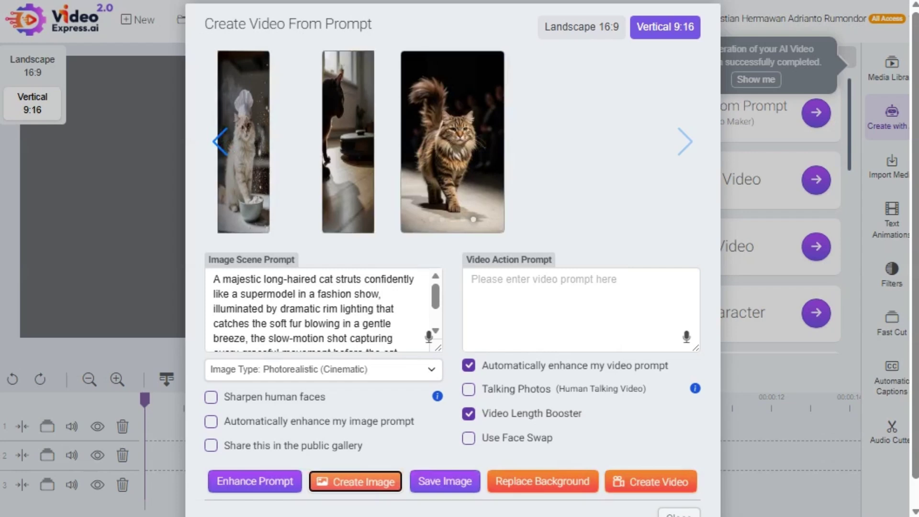
Copy the enhanced long-haired runway cat image prompt into the video action prompt and create the video.
triple_click(347, 294)
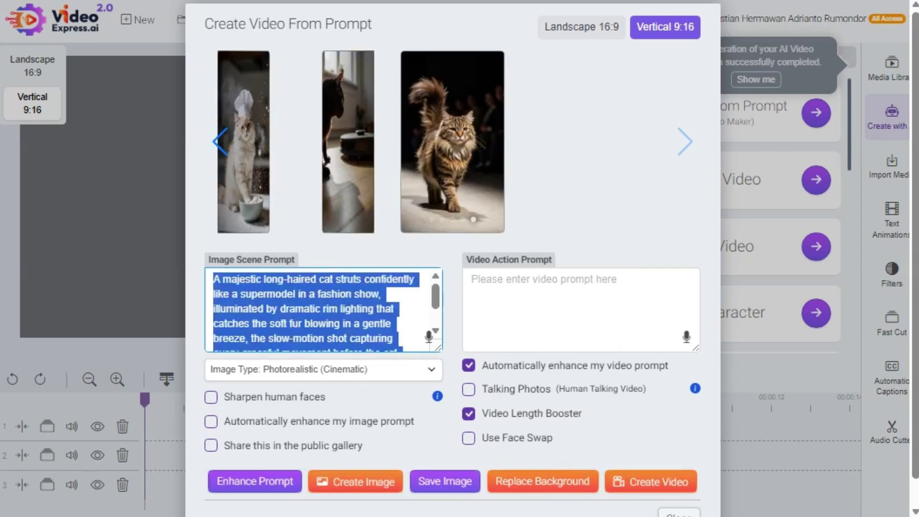
click(580, 308)
key(ctrl+v)
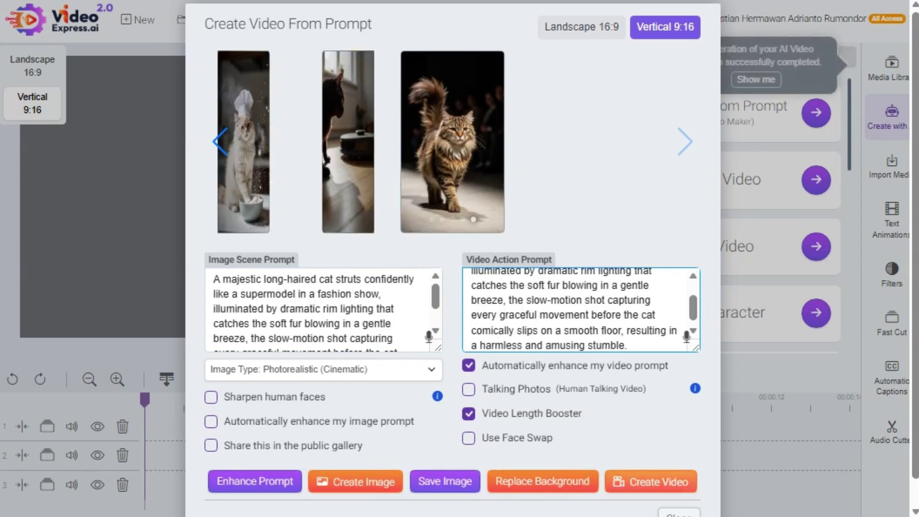
click(650, 481)
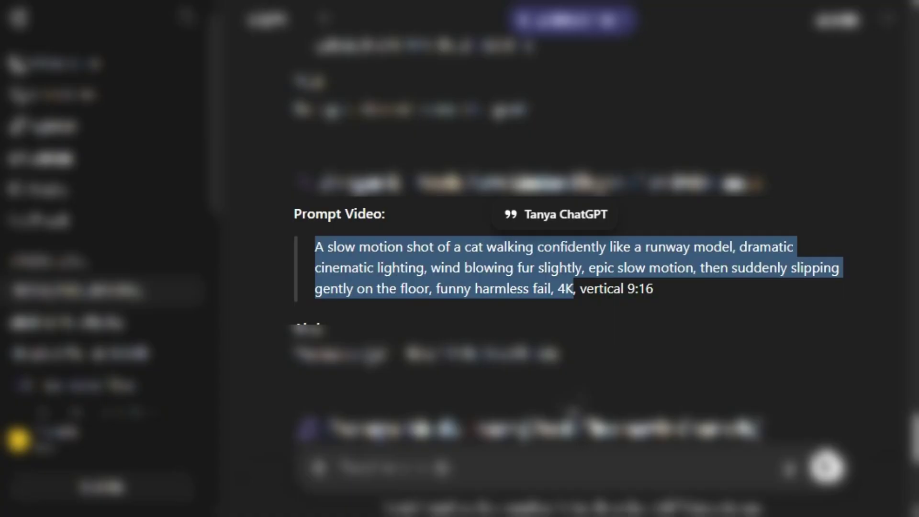
Switch to the ChatGPT chat and check what follows the runway cat scene prompt.
scroll(569, 259, down, 2)
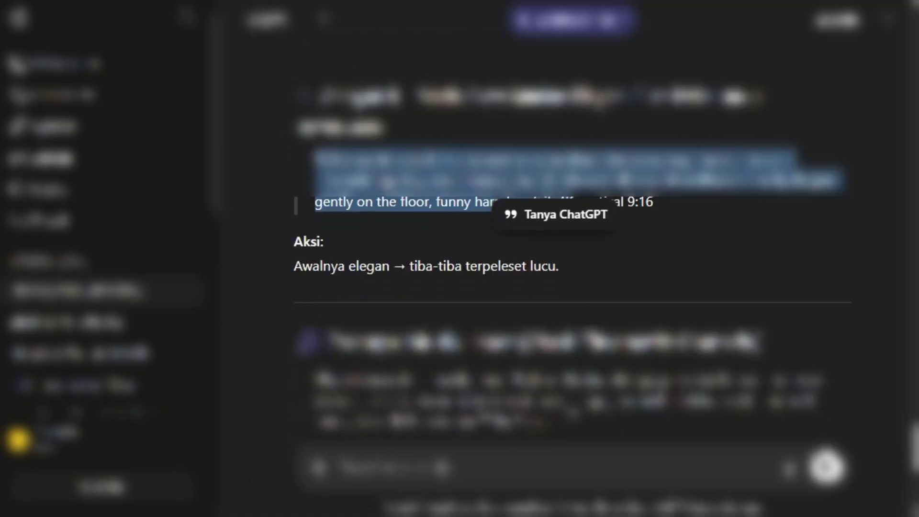
scroll(570, 258, down, 2)
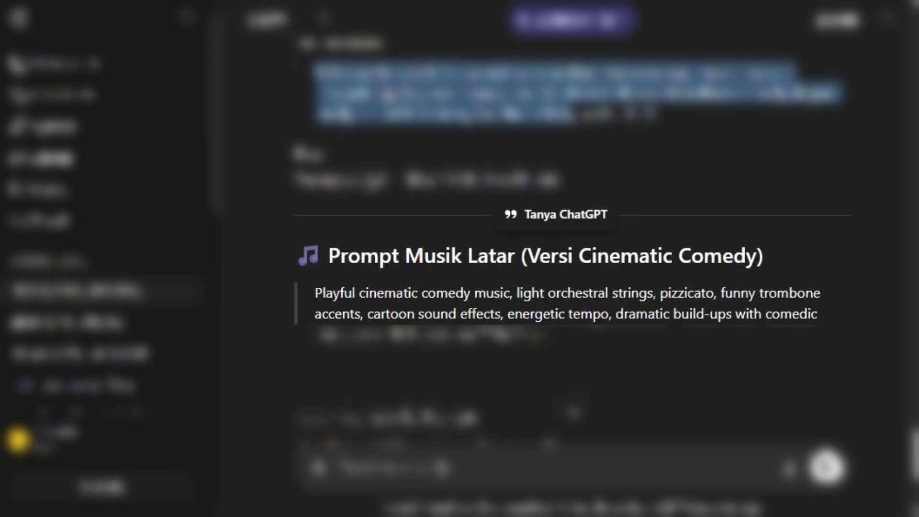
scroll(569, 258, up, 2)
scroll(570, 258, up, 2)
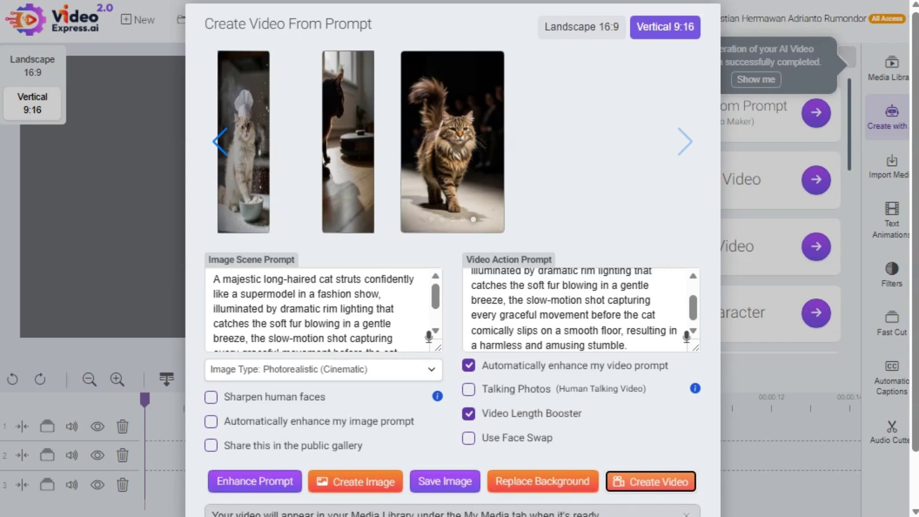
Return to Video Express AI and review the runway cat prompts and the end of the Create Video From Prompt form.
scroll(579, 308, down, 1)
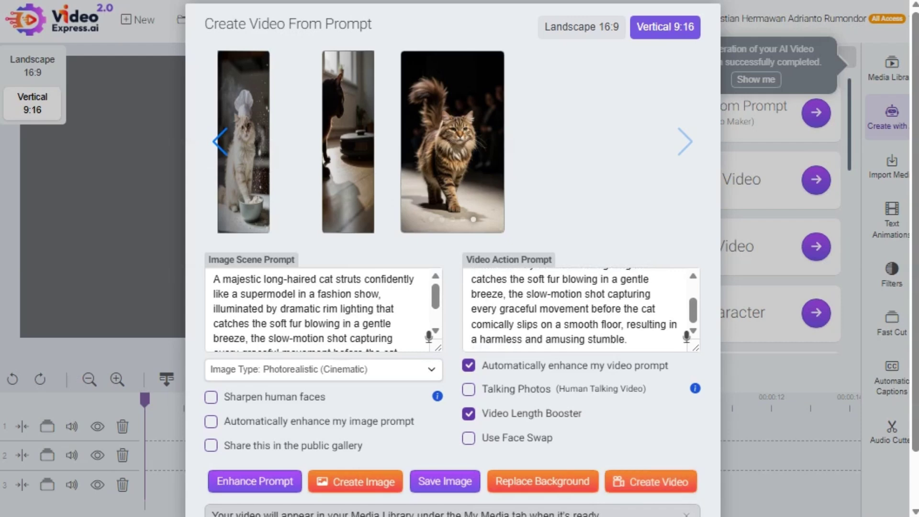
mouse_move(453, 144)
scroll(453, 143, down, 2)
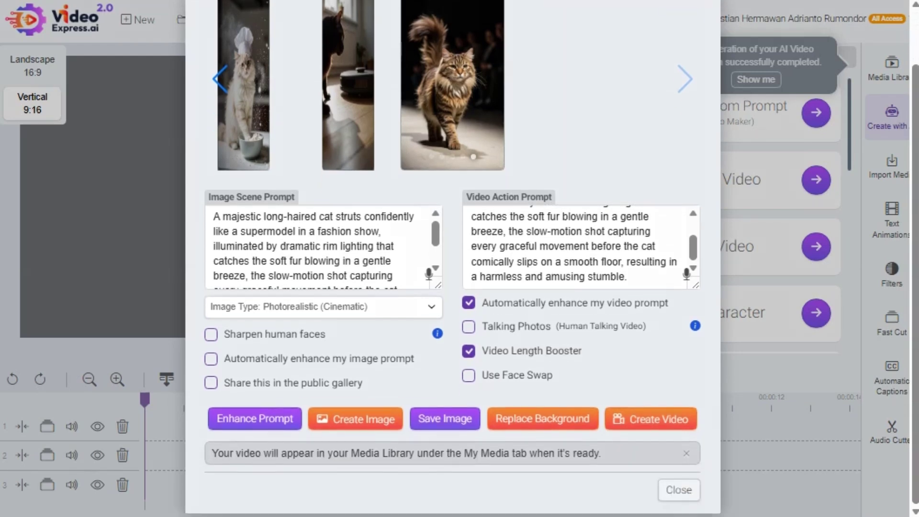
Close the video creation form and check the rendering progress of the generated cat videos in the media library.
click(678, 490)
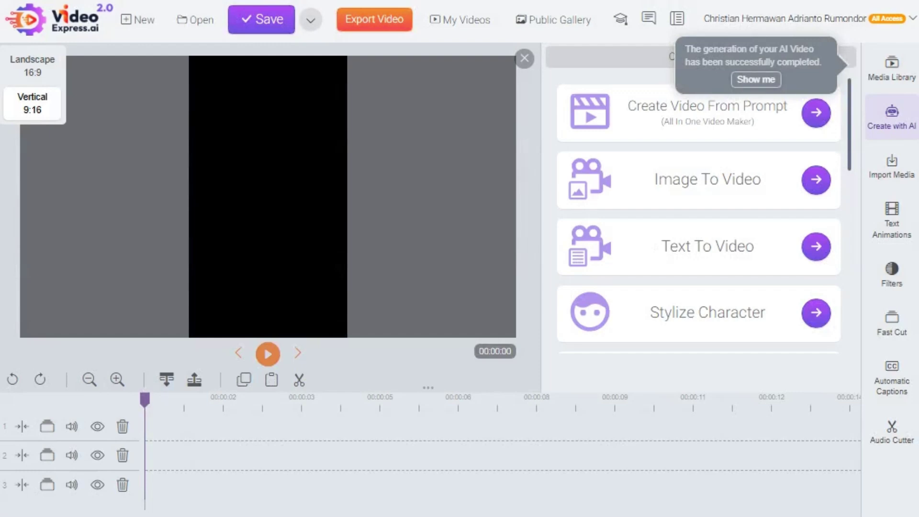
click(756, 80)
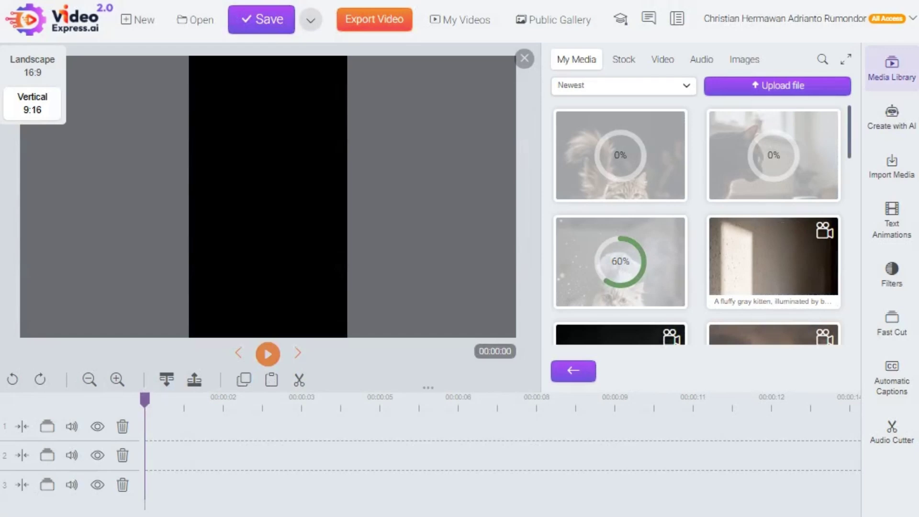
scroll(697, 225, down, 2)
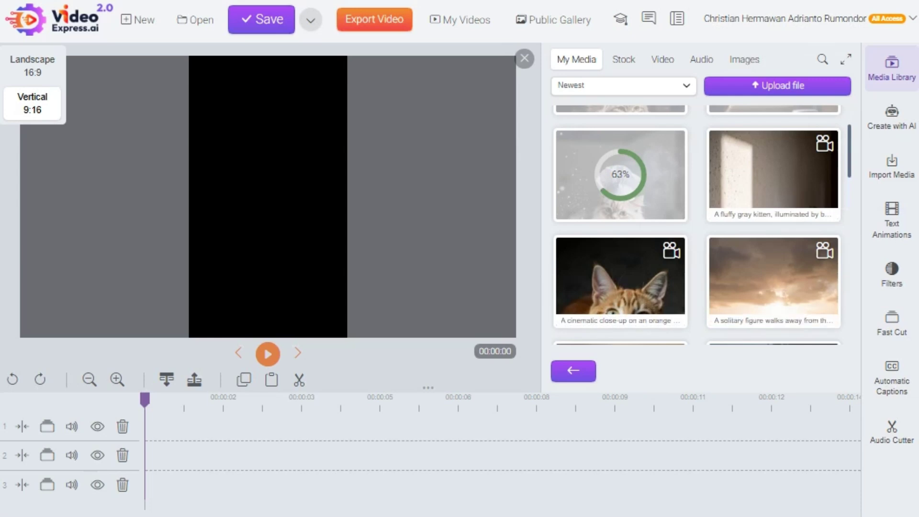
scroll(775, 192, up, 2)
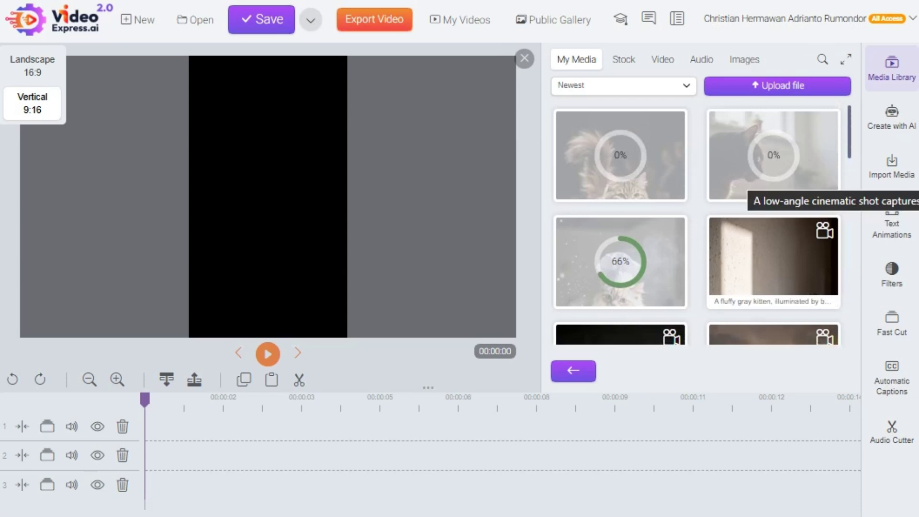
scroll(699, 225, down, 2)
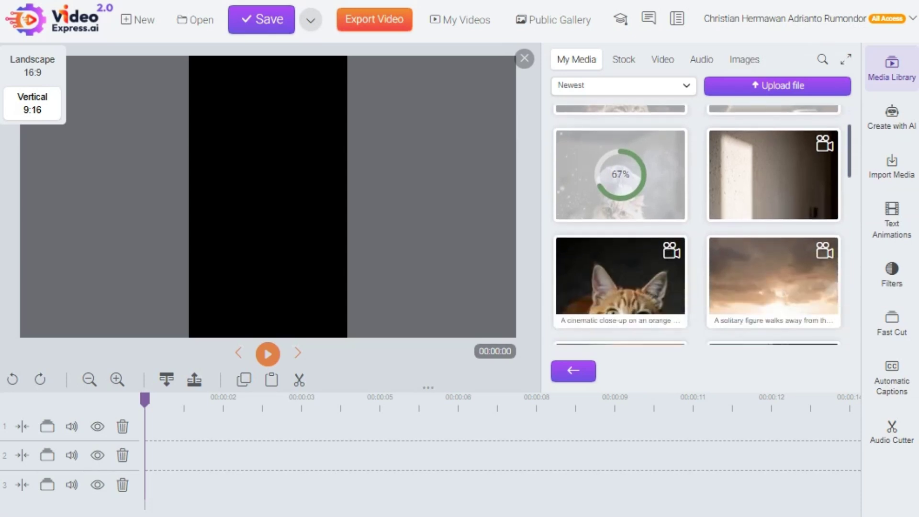
scroll(701, 225, up, 2)
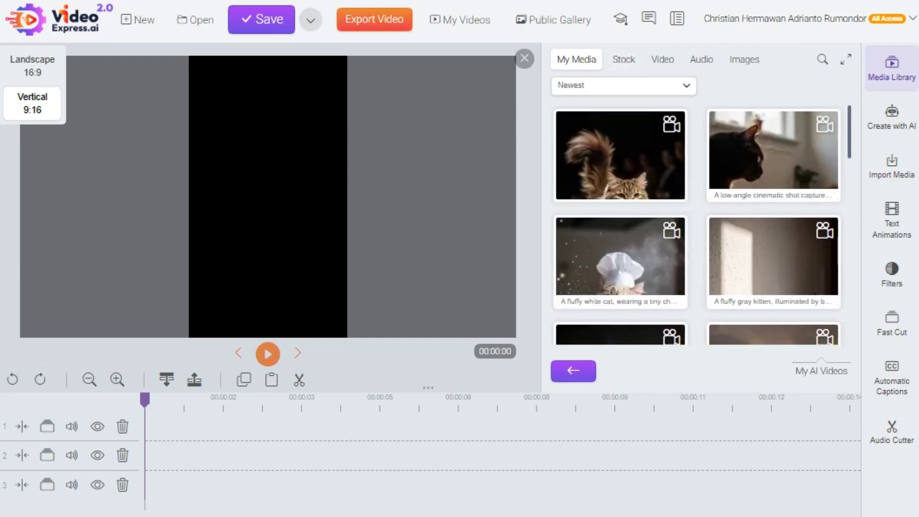
scroll(697, 225, down, 5)
scroll(697, 224, up, 2)
scroll(697, 225, up, 1)
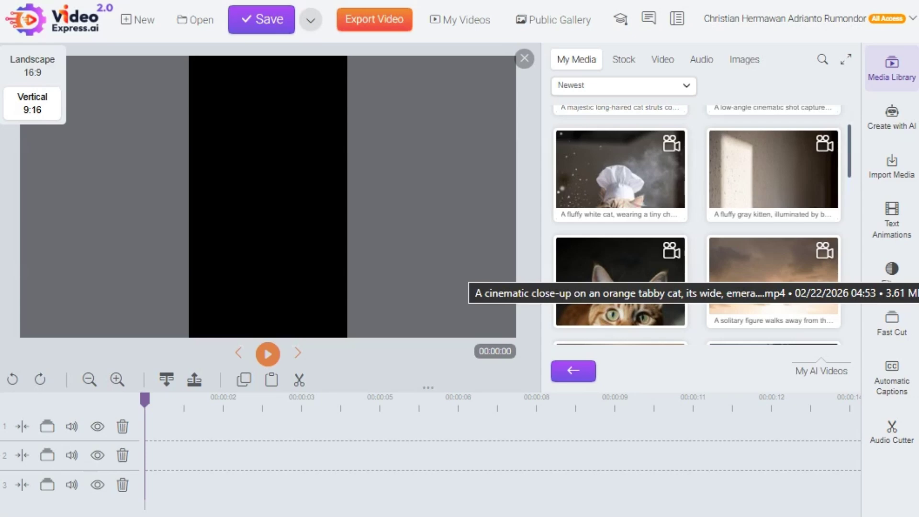
Add the orange tabby close-up video to the start of the timeline and play it back.
right_click(616, 230)
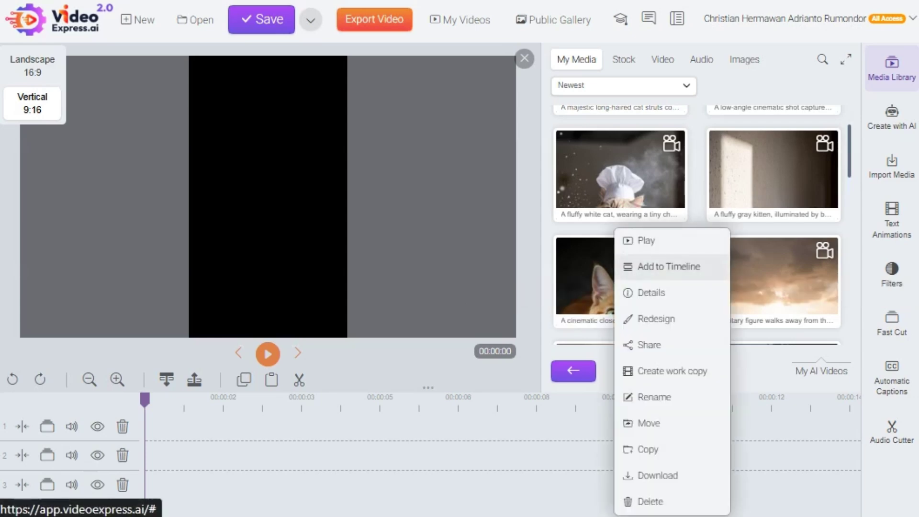
click(669, 266)
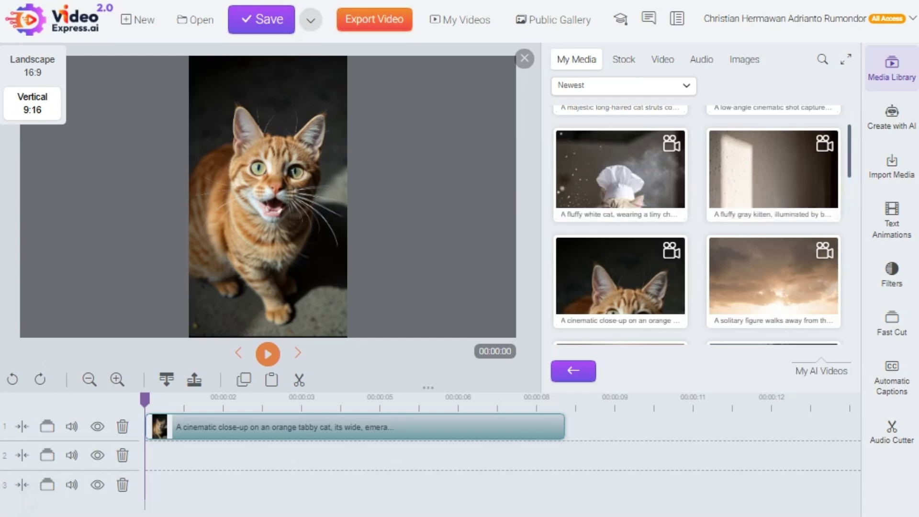
click(268, 355)
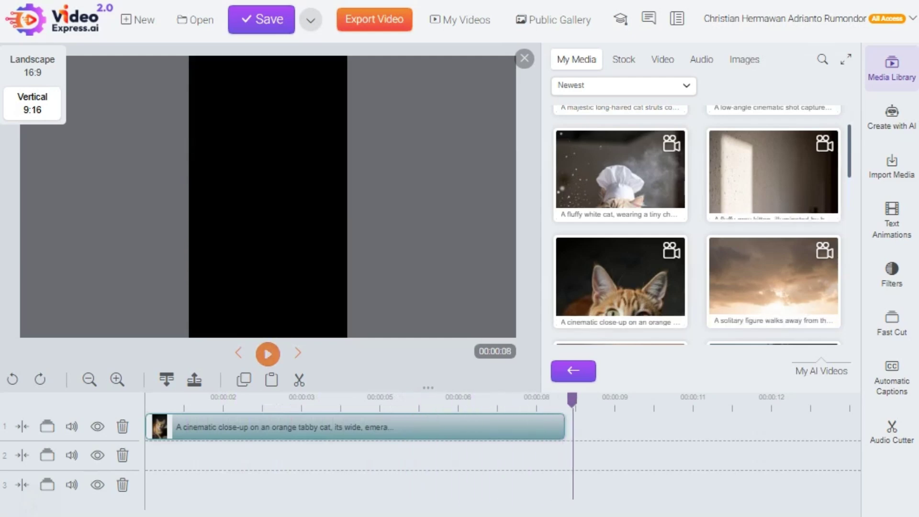
Add the fluffy gray kitten video after the orange tabby clip and play it back.
right_click(758, 168)
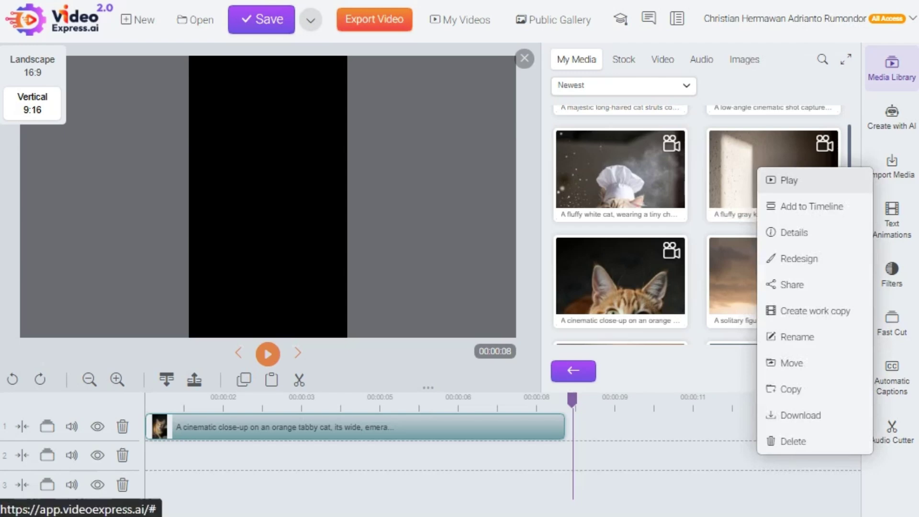
click(804, 207)
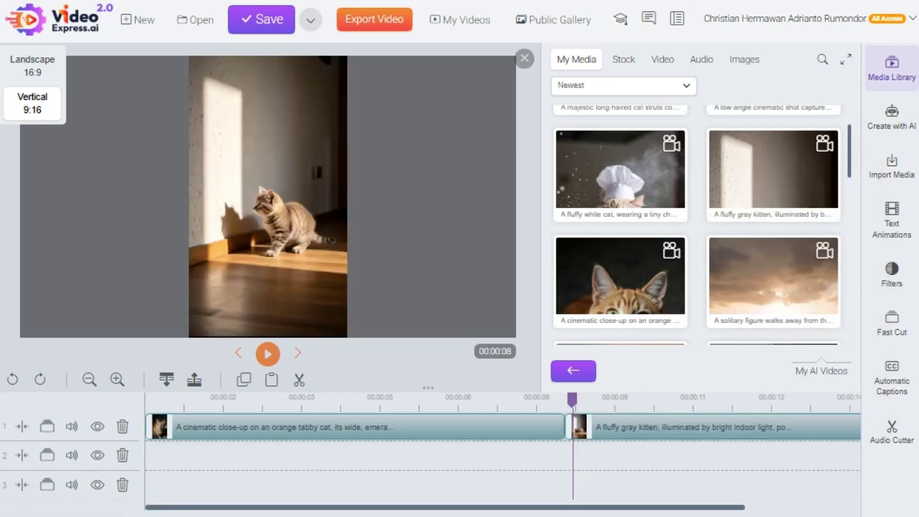
click(268, 354)
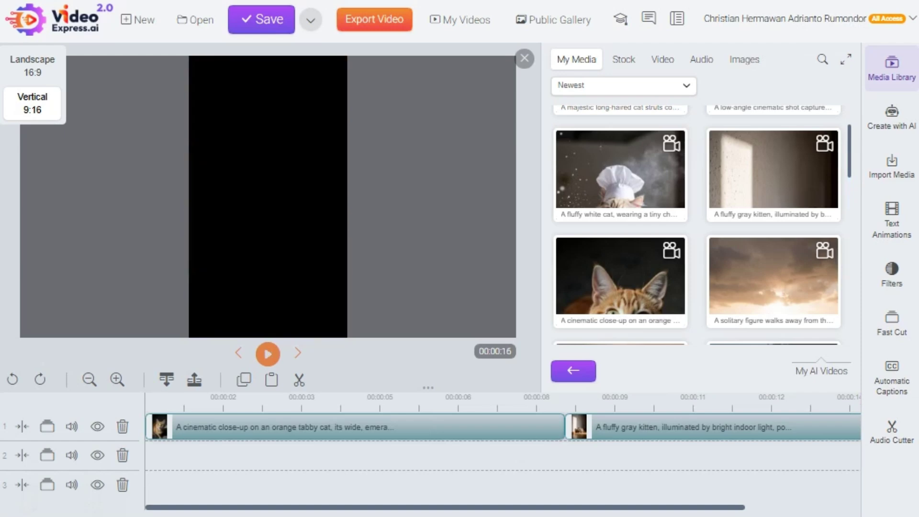
Add the fluffy white chef's hat cat video as the third timeline clip and preview it with the timeline zoomed out.
click(89, 379)
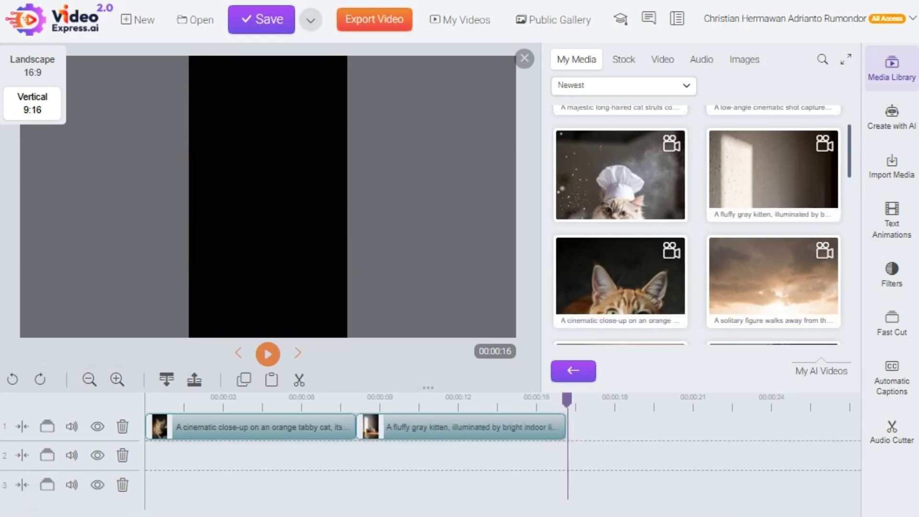
right_click(611, 168)
click(663, 206)
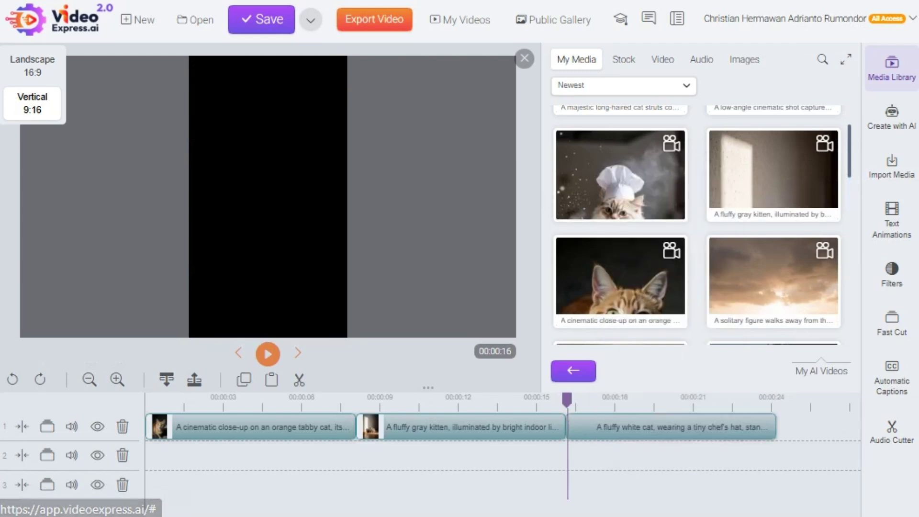
click(268, 354)
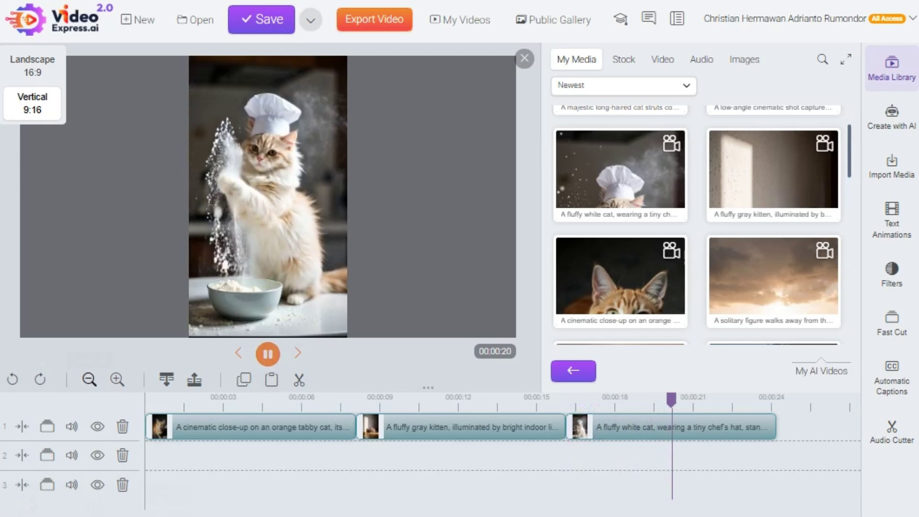
click(89, 379)
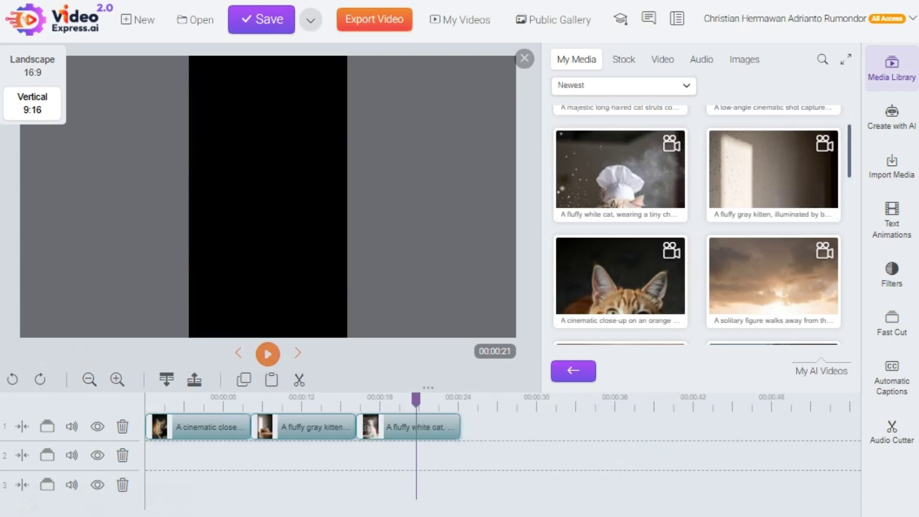
click(267, 354)
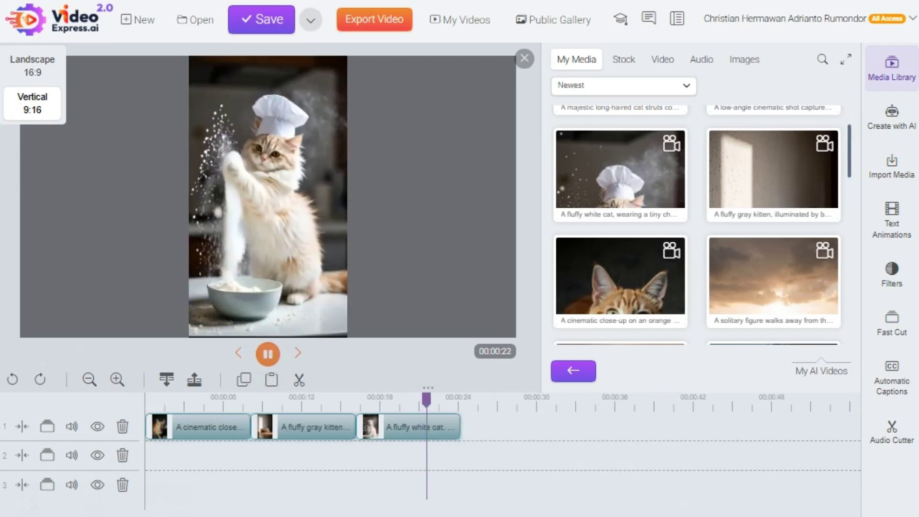
Add the low-angle video of the dark cat and robot vacuum as the fourth timeline clip and play it back.
scroll(620, 261, up, 2)
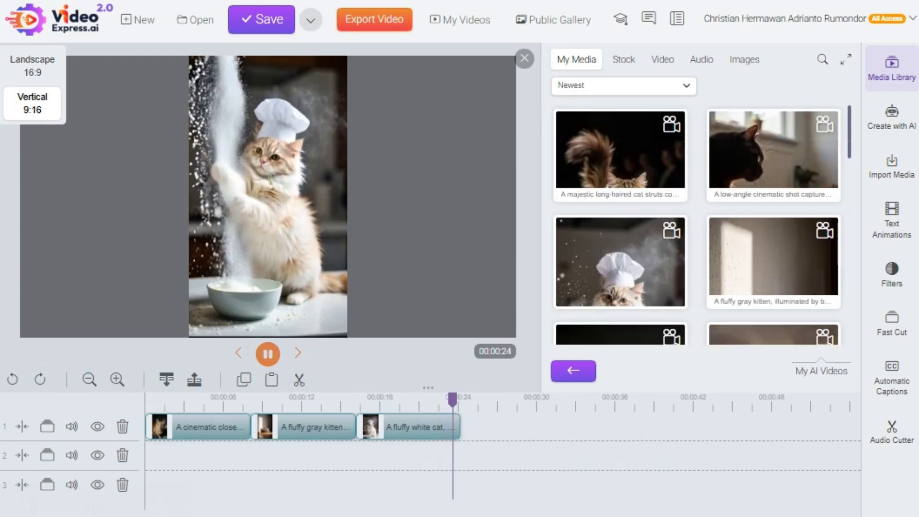
right_click(731, 150)
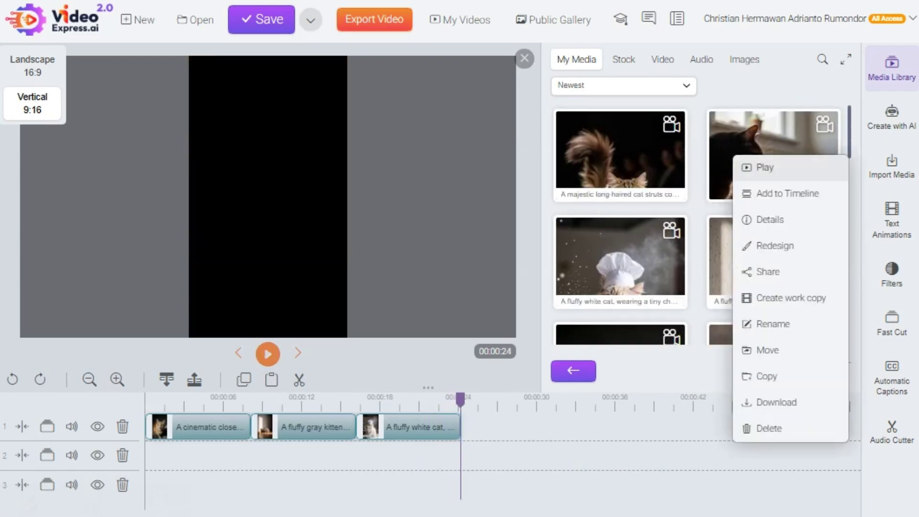
click(790, 191)
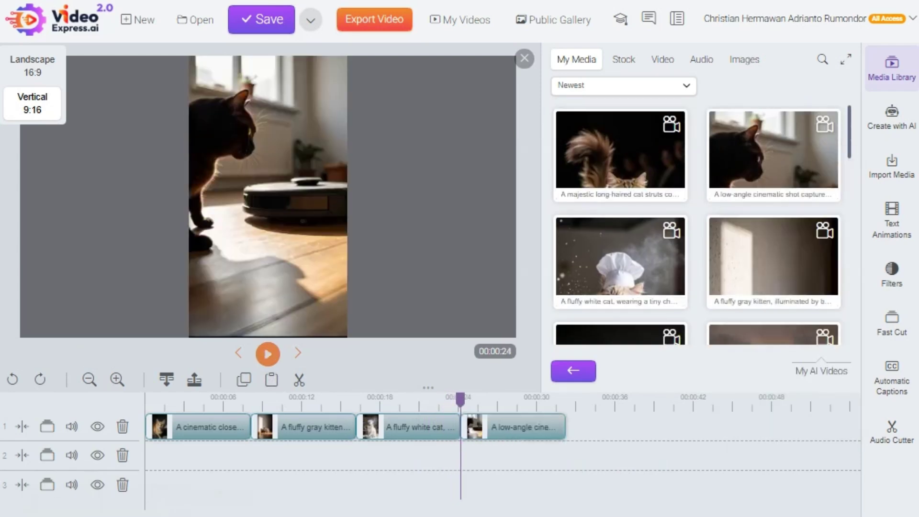
click(268, 354)
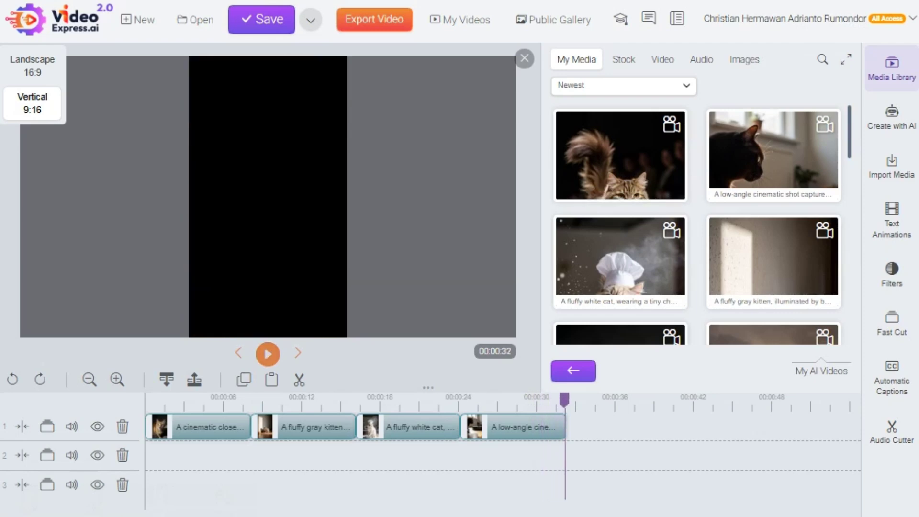
Add the majestic long-haired cat video as the fifth timeline clip and play it back.
right_click(595, 139)
click(639, 177)
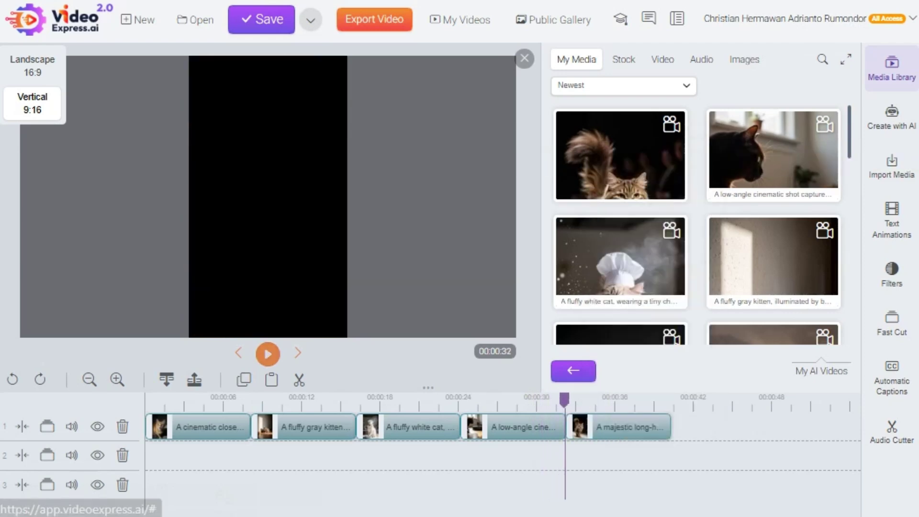
click(267, 354)
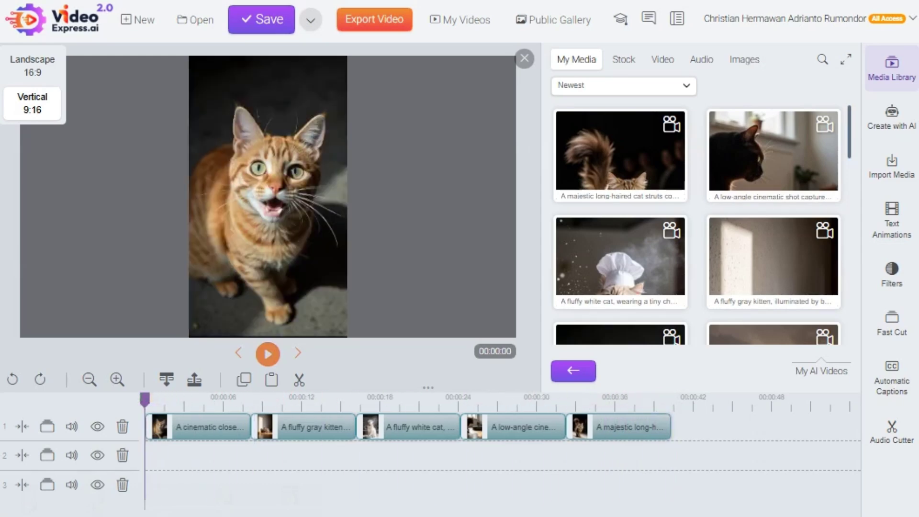
Upload the audio file The Zoomies from the Audacity folder into the media library's Audio folder.
scroll(702, 225, down, 2)
scroll(701, 225, up, 2)
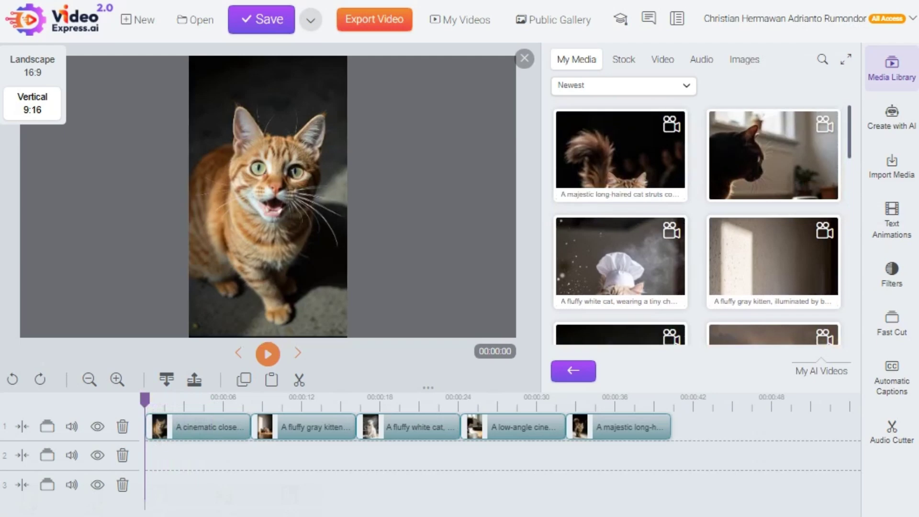
click(573, 371)
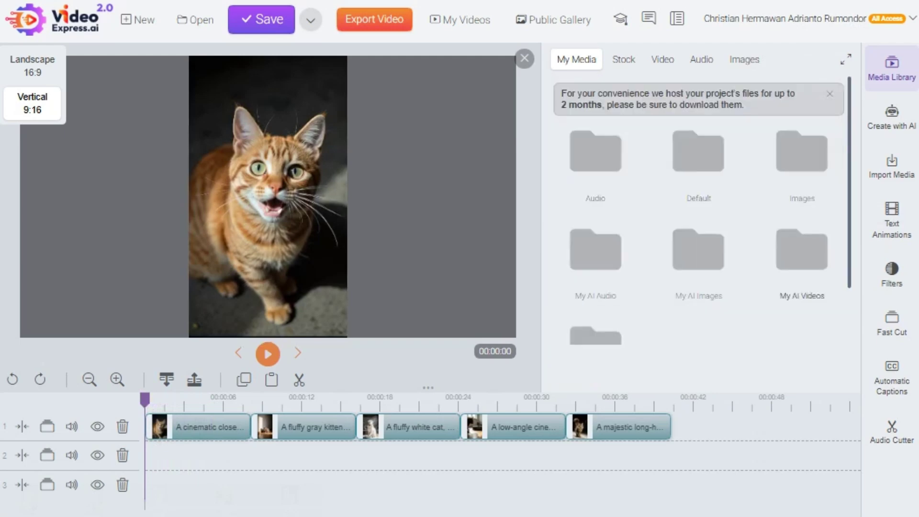
click(595, 153)
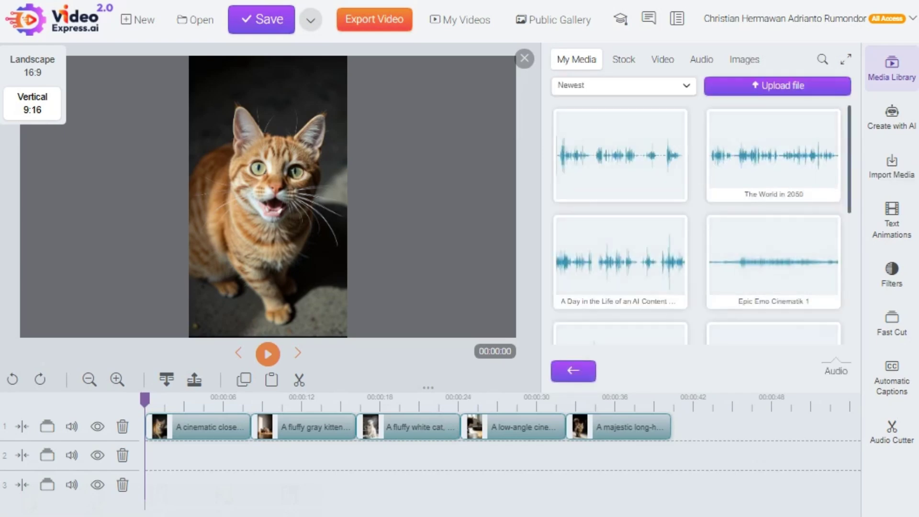
click(778, 85)
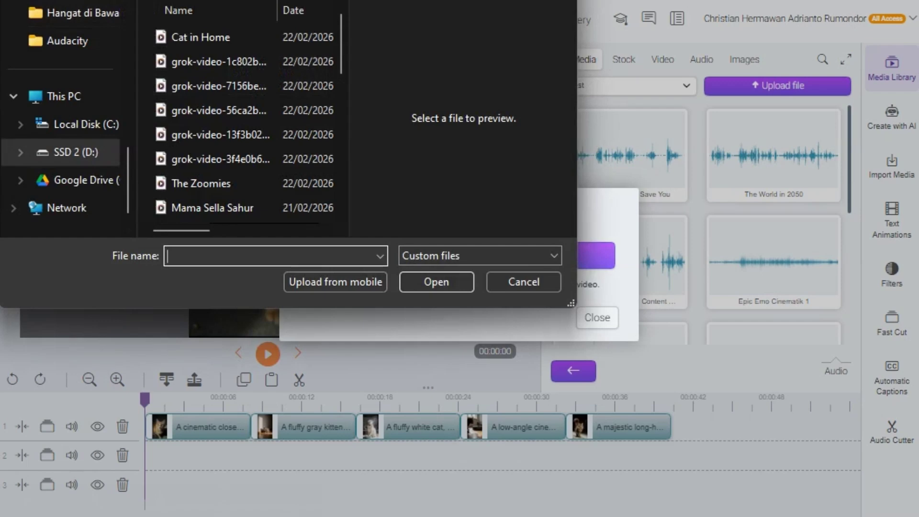
click(67, 40)
click(201, 37)
click(436, 282)
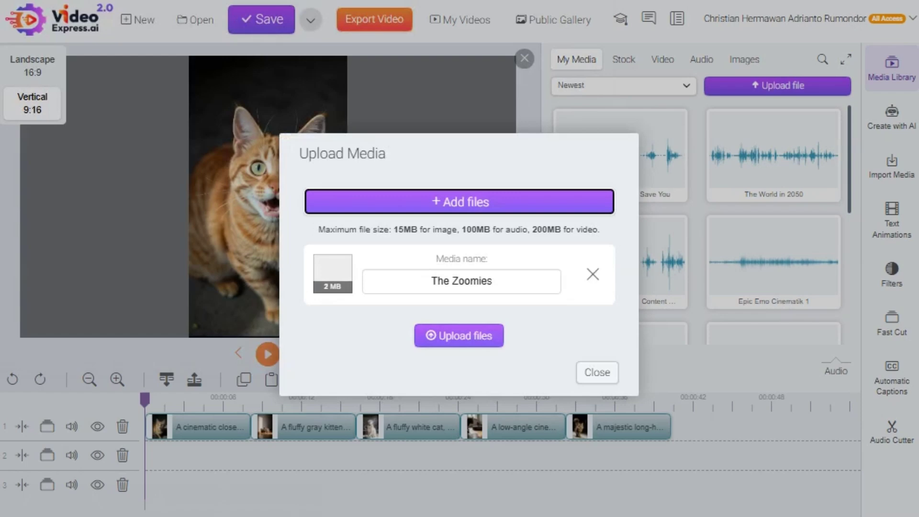
click(459, 335)
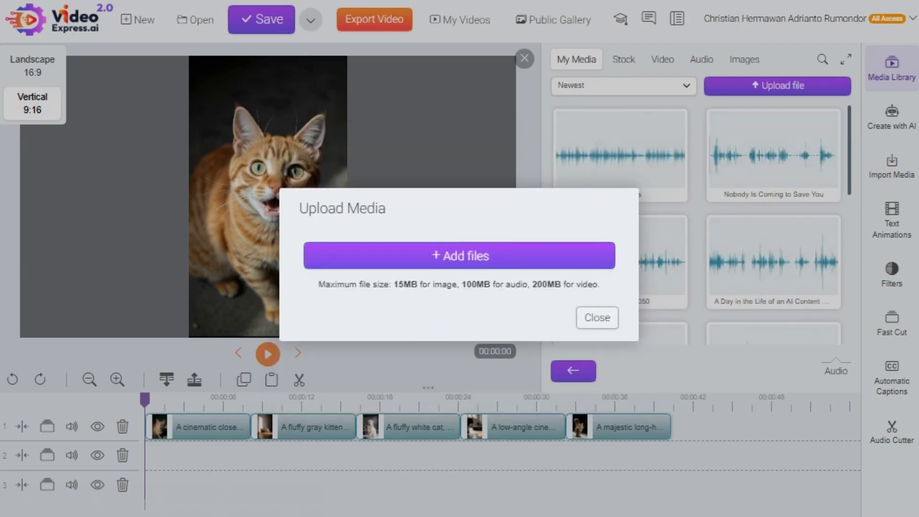
key(Escape)
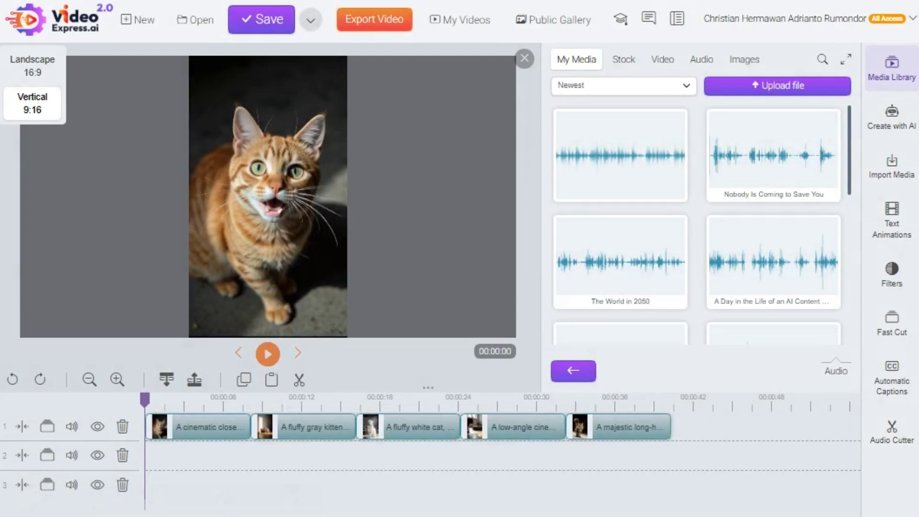
Add The Zoomies audio to the timeline and move it to the start of track 2, beneath the cat clips.
right_click(609, 146)
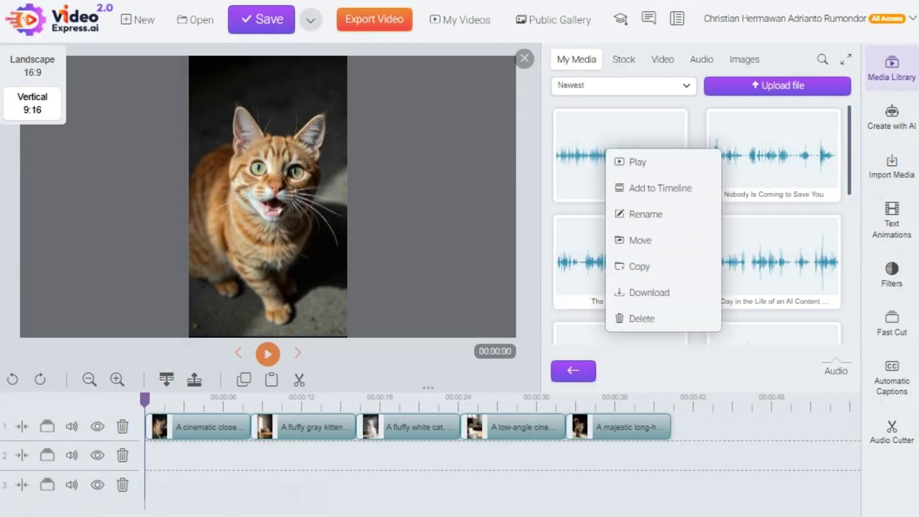
click(656, 186)
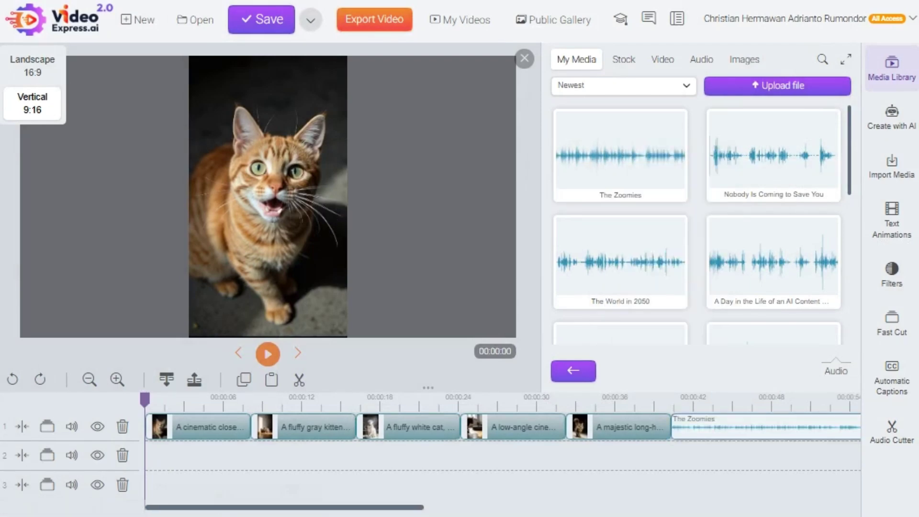
drag(766, 429, 275, 457)
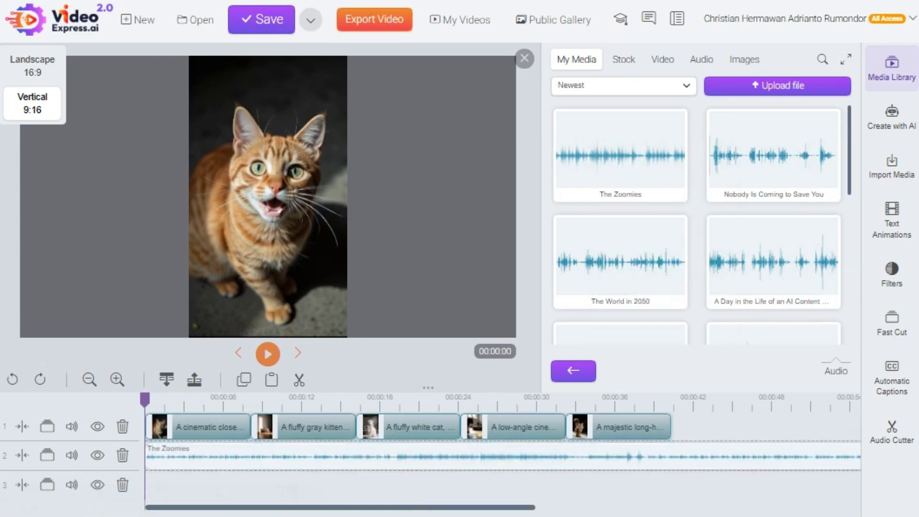
scroll(503, 440, right, 8)
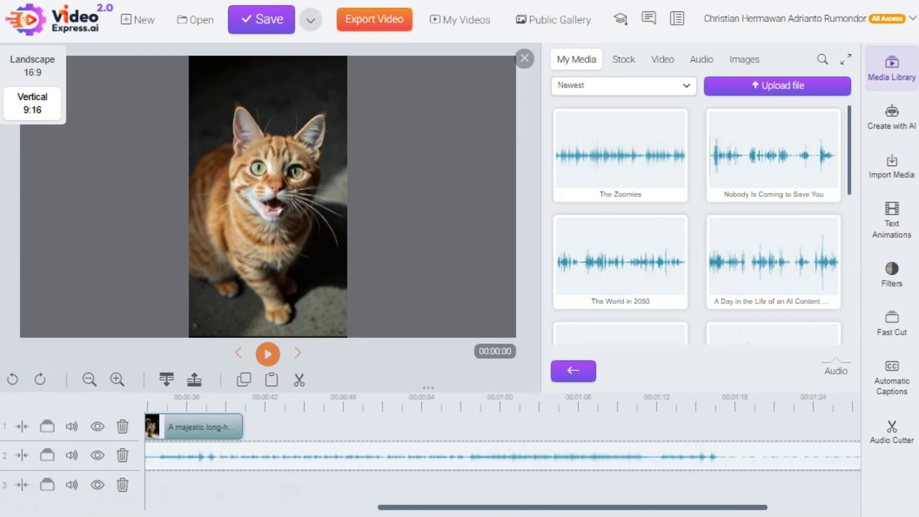
Trim the end of The Zoomies audio on track 2 to match the end of the last cat clip, and close the media library.
scroll(503, 455, right, 2)
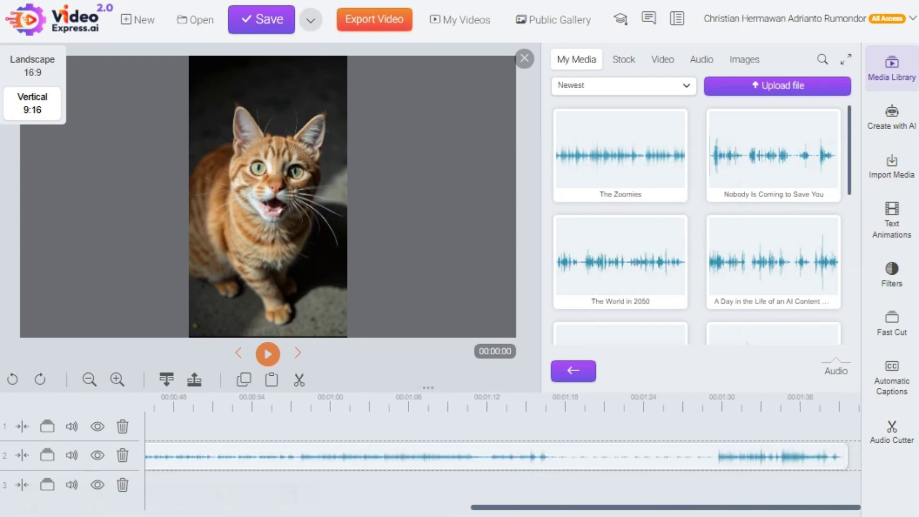
drag(846, 457, 171, 456)
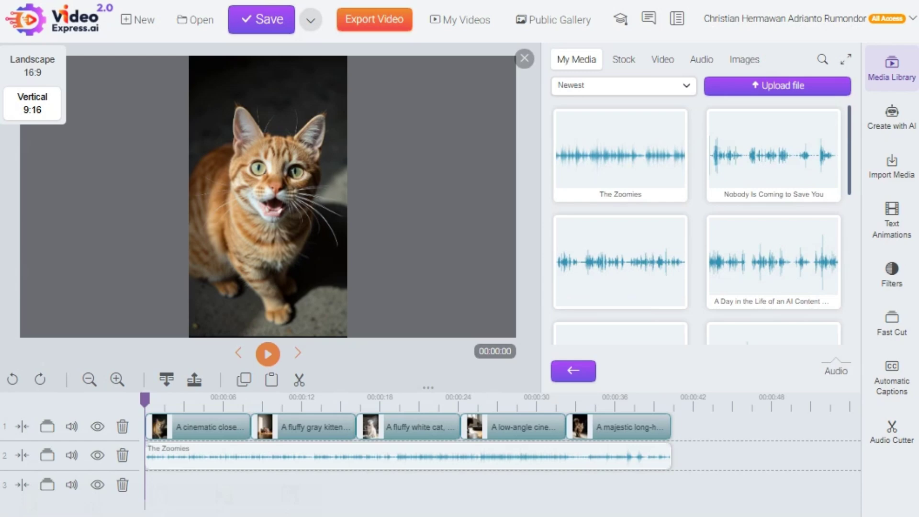
click(573, 371)
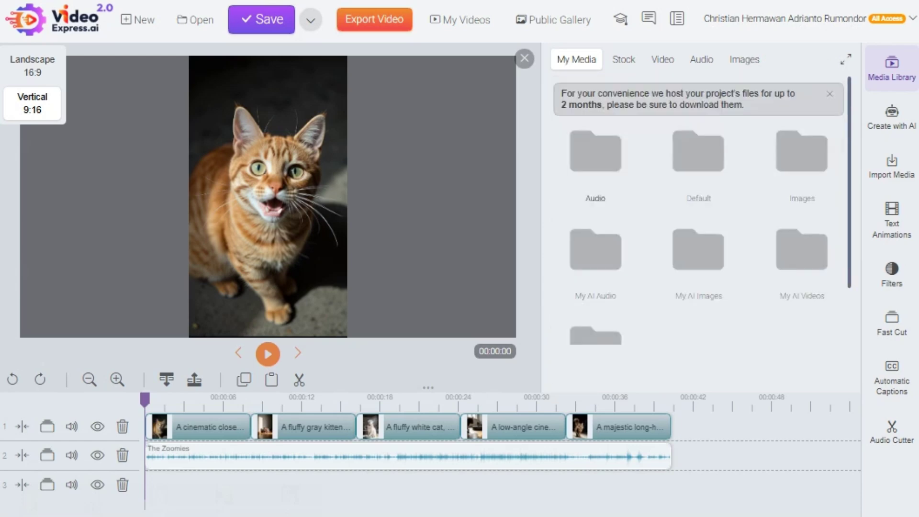
click(524, 59)
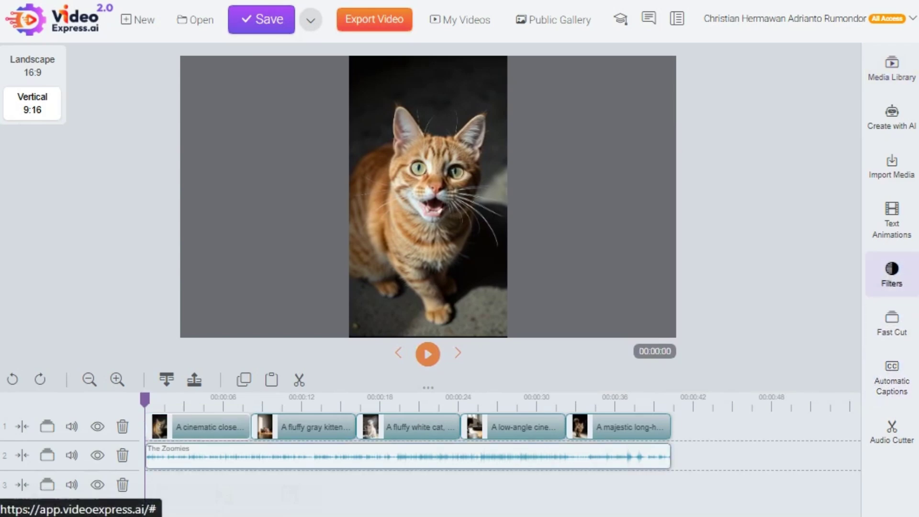
Preview the Fast Cut styles for Track #1, comparing Rotation and Rotation Non-Stop with Zoom.
click(892, 323)
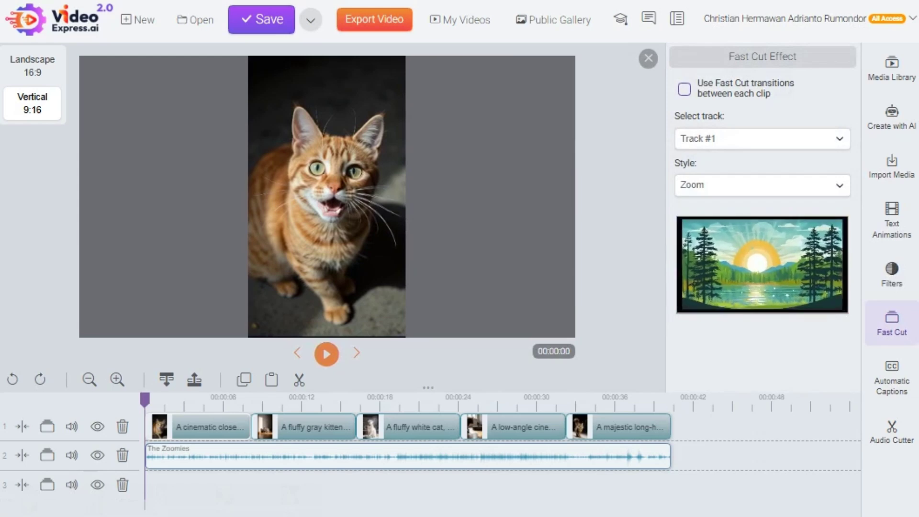
click(762, 186)
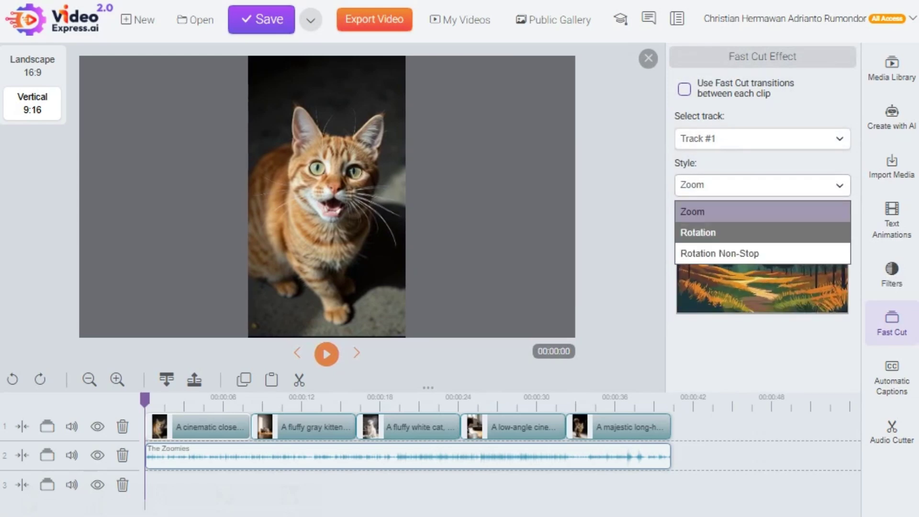
click(718, 232)
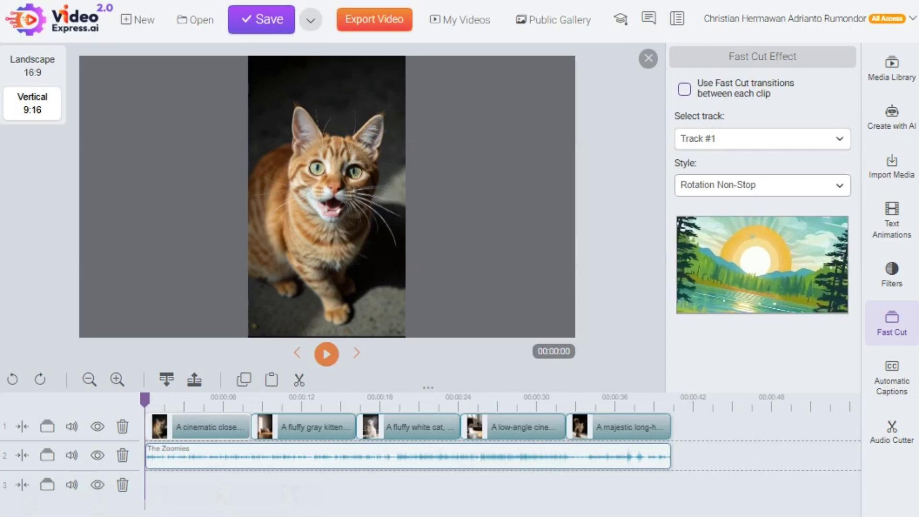
click(762, 139)
key(Return)
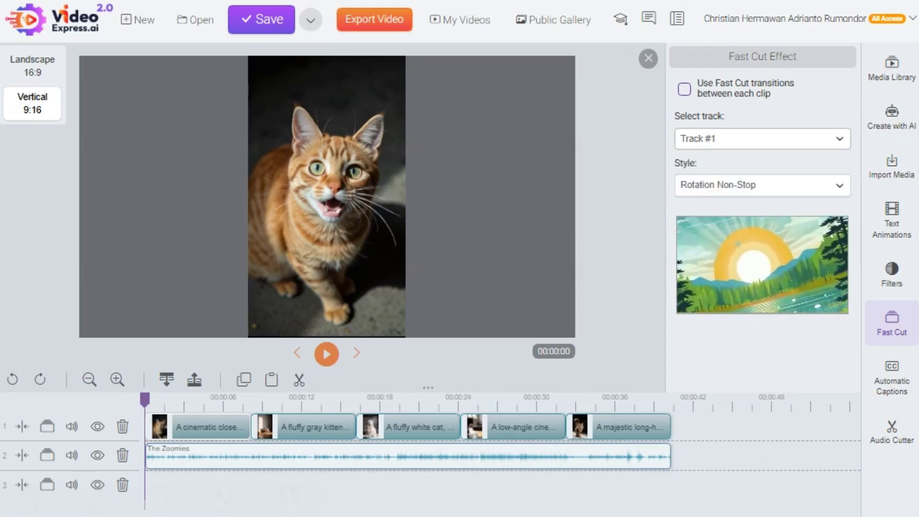
click(762, 185)
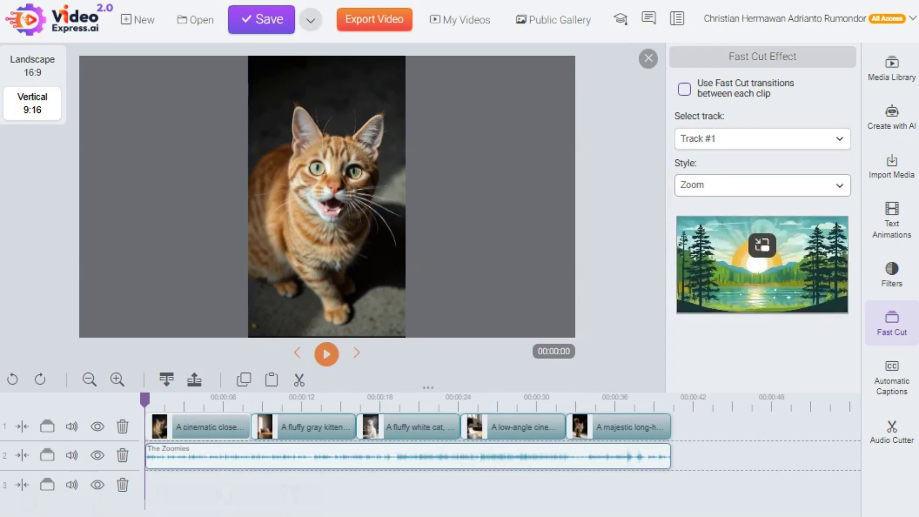
right_click(797, 258)
key(Escape)
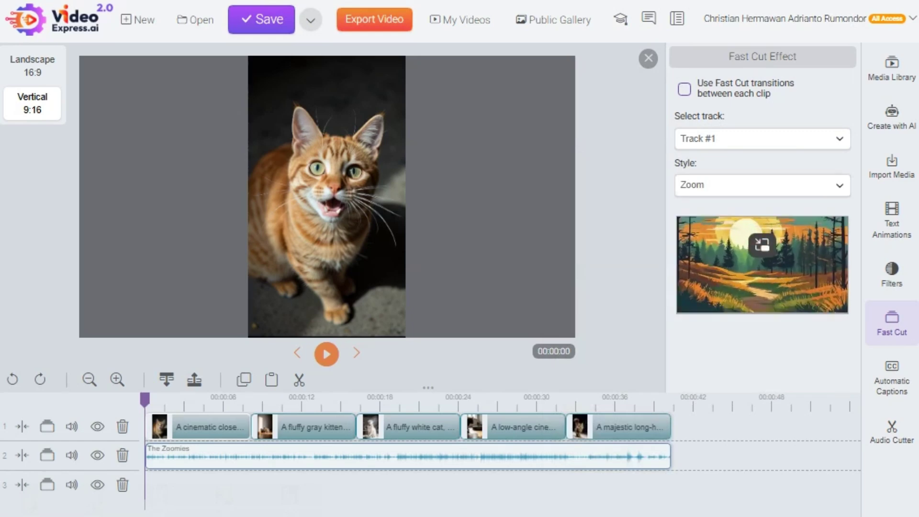
Enable Fast Cut transitions with the Zoom style between the clips on Track #1 and play the whole video back.
click(684, 89)
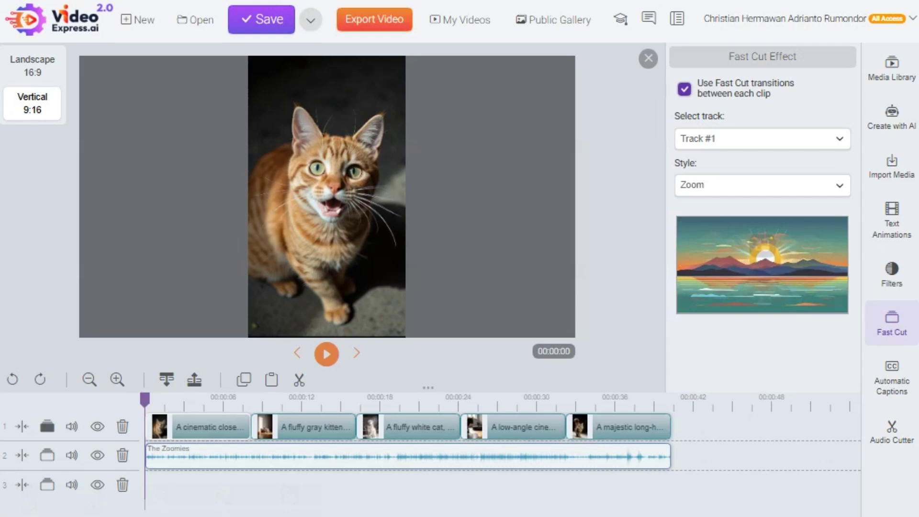
click(648, 58)
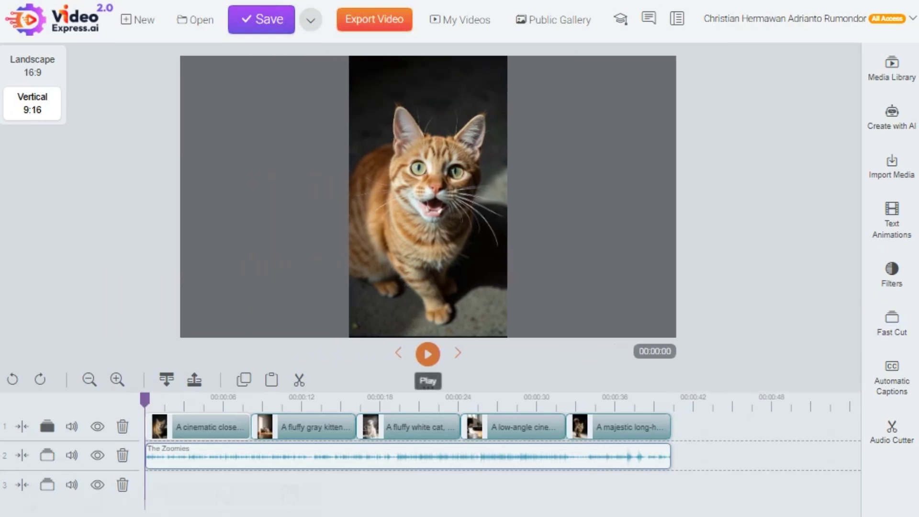
click(428, 354)
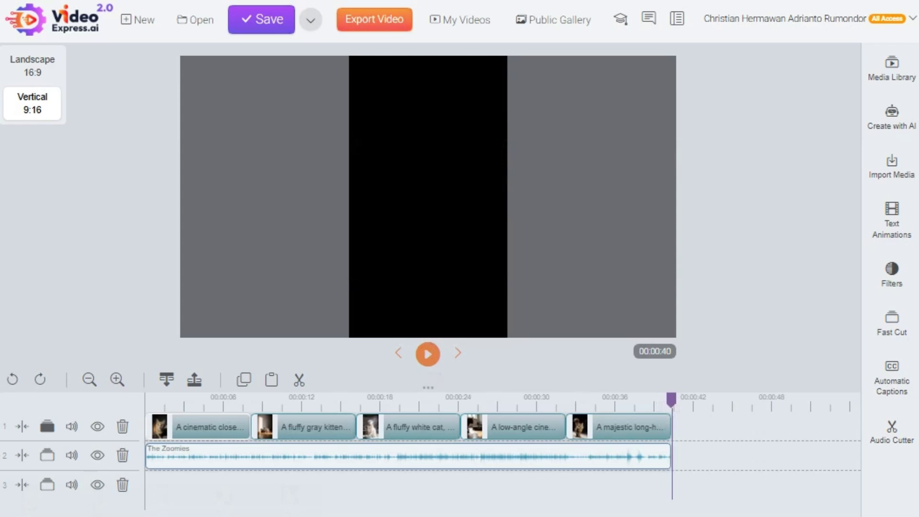
Export the video under the file name Cat Video with High quality, FullHD resolution and mp4 format.
click(374, 20)
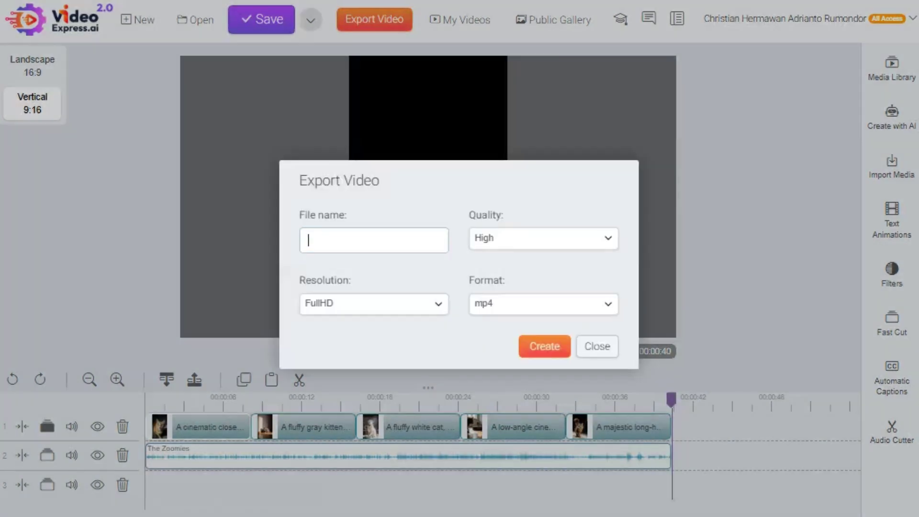
key(Down)
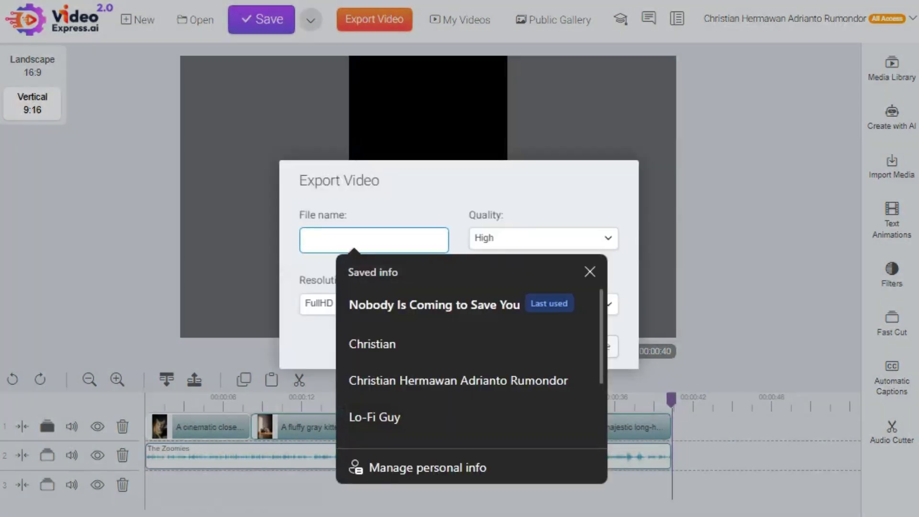
text(Cat)
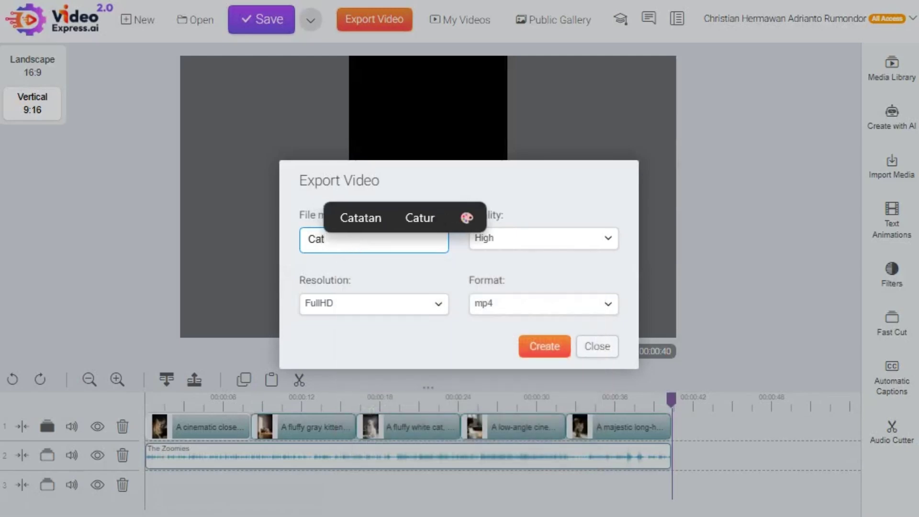
text( Video)
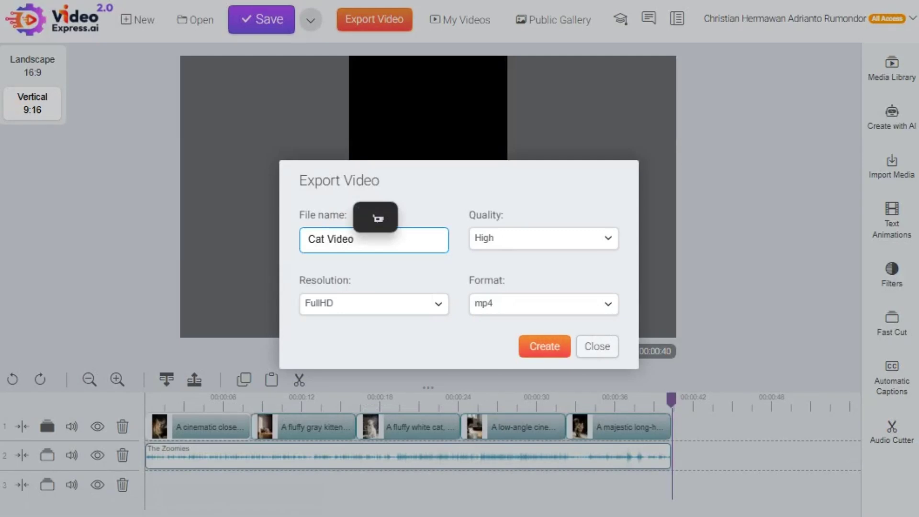
key(Tab)
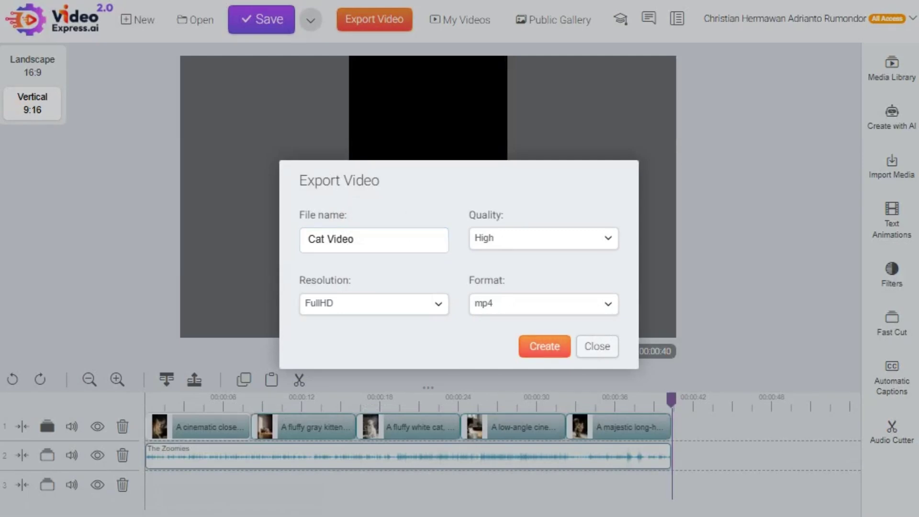
click(544, 346)
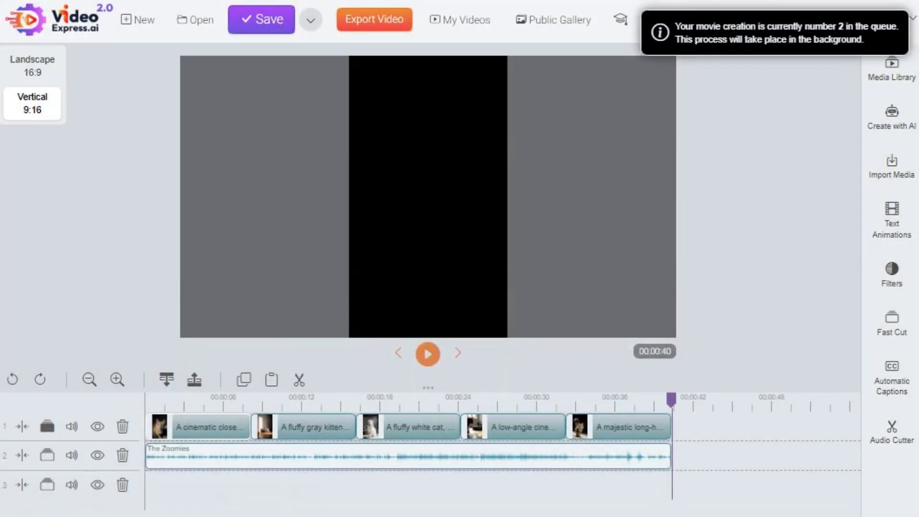
Check the list of exported videos for Cat Video and play it through.
click(460, 20)
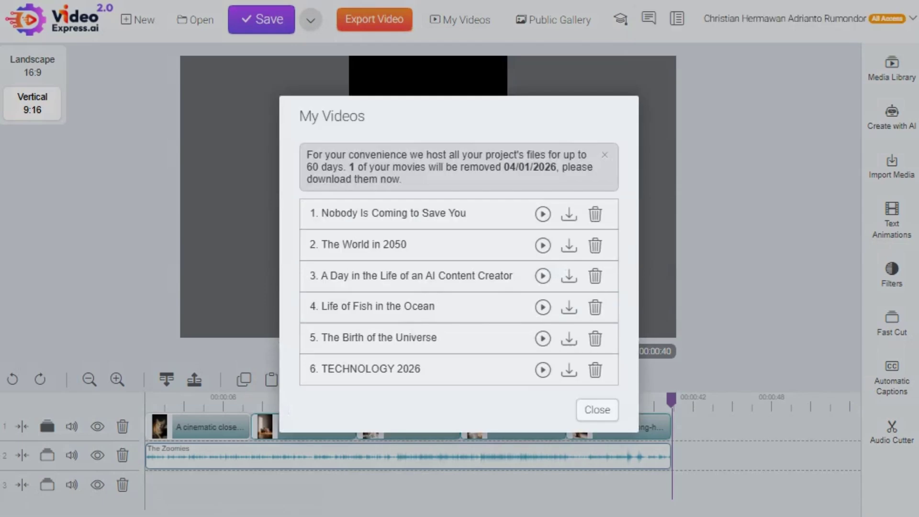
click(597, 410)
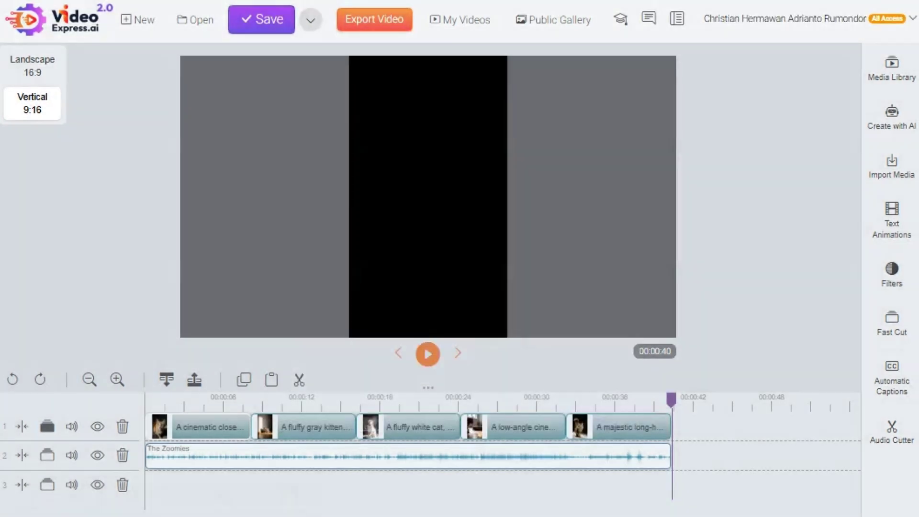
click(375, 19)
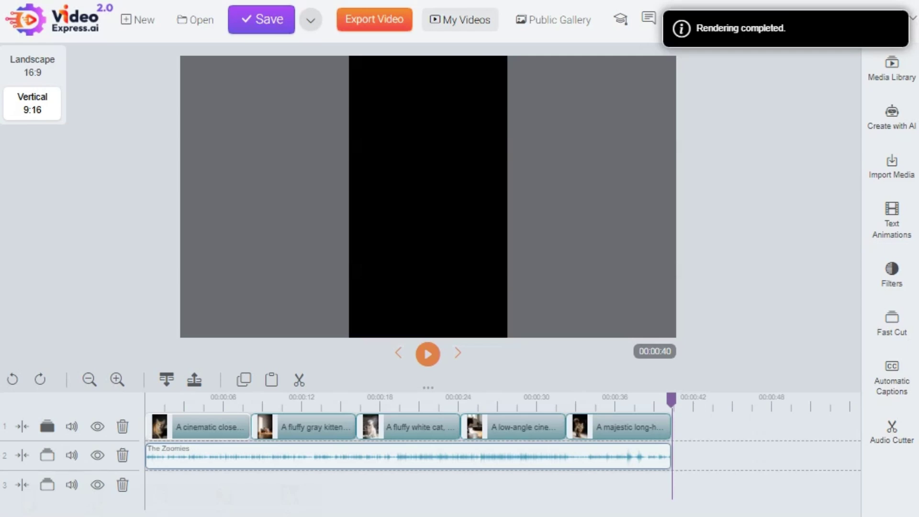
click(460, 19)
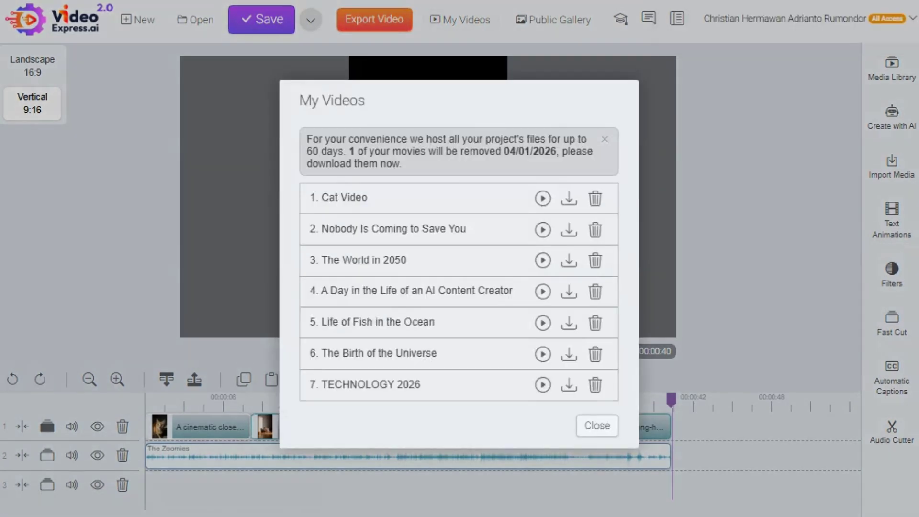
click(543, 198)
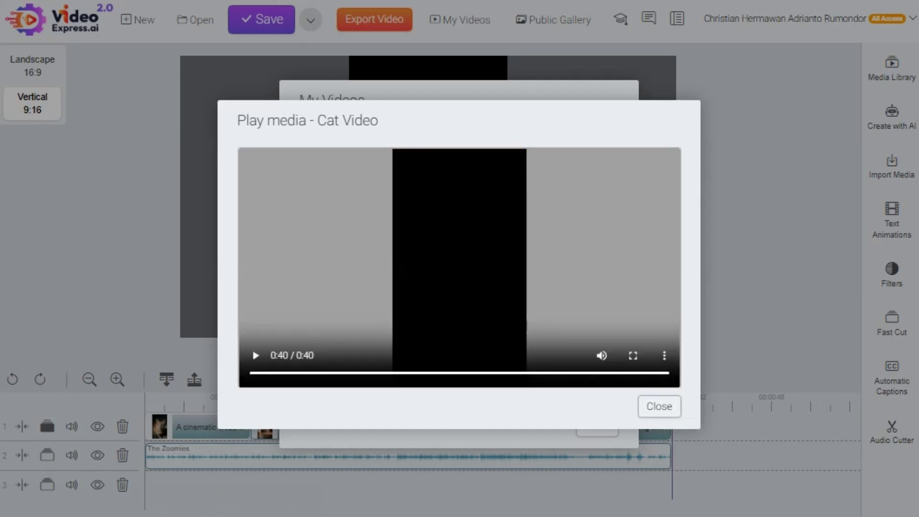
key(Escape)
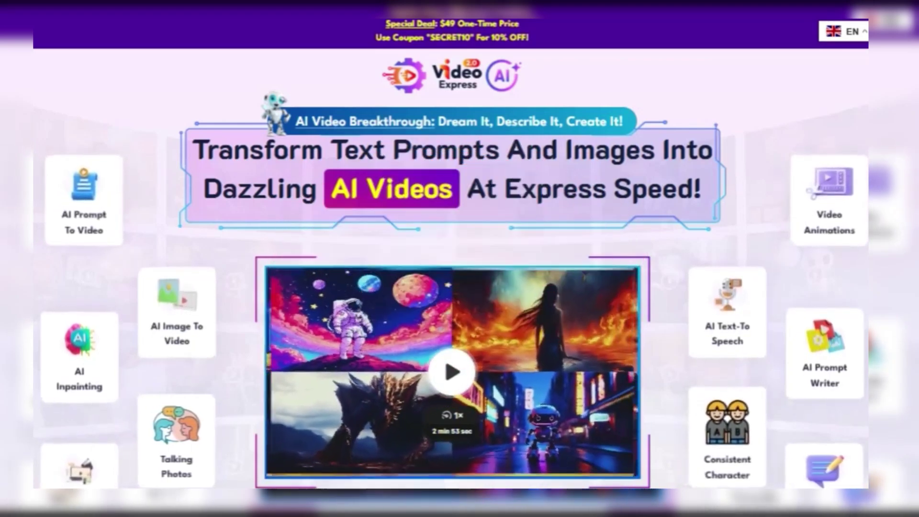
scroll(460, 258, down, 2)
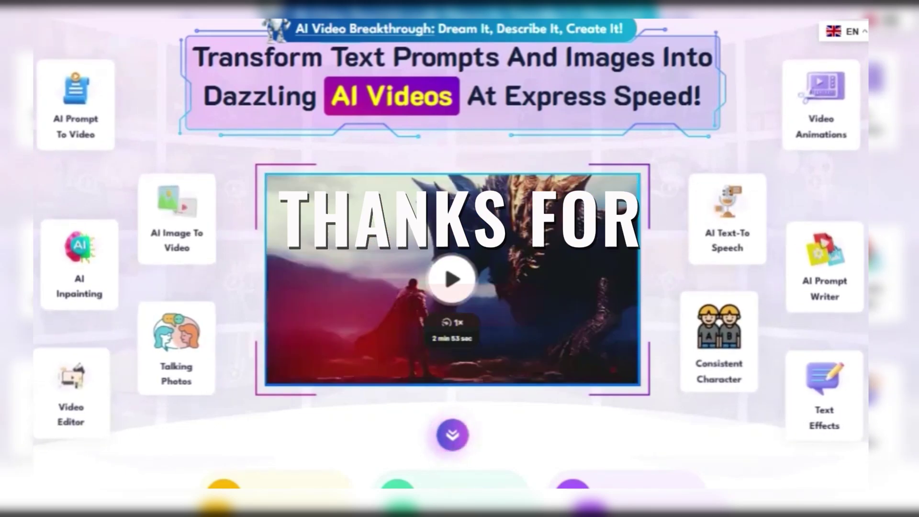
scroll(459, 258, down, 6)
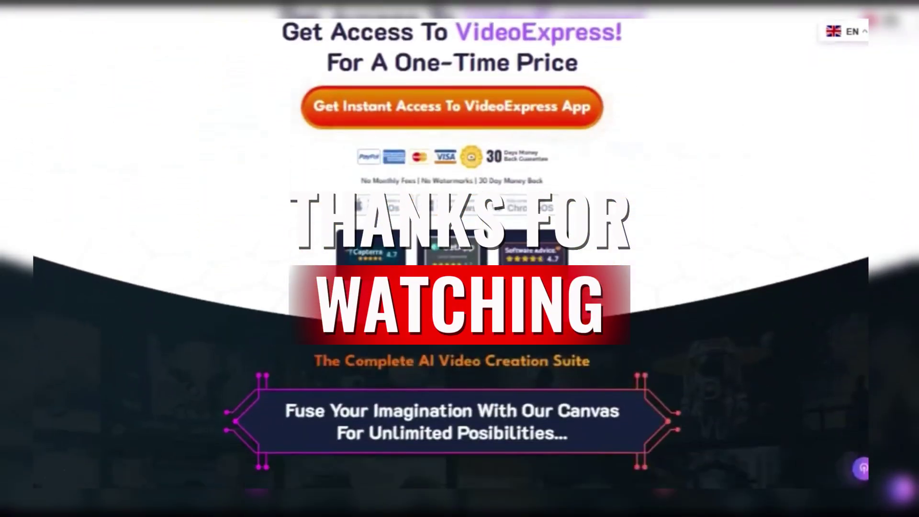